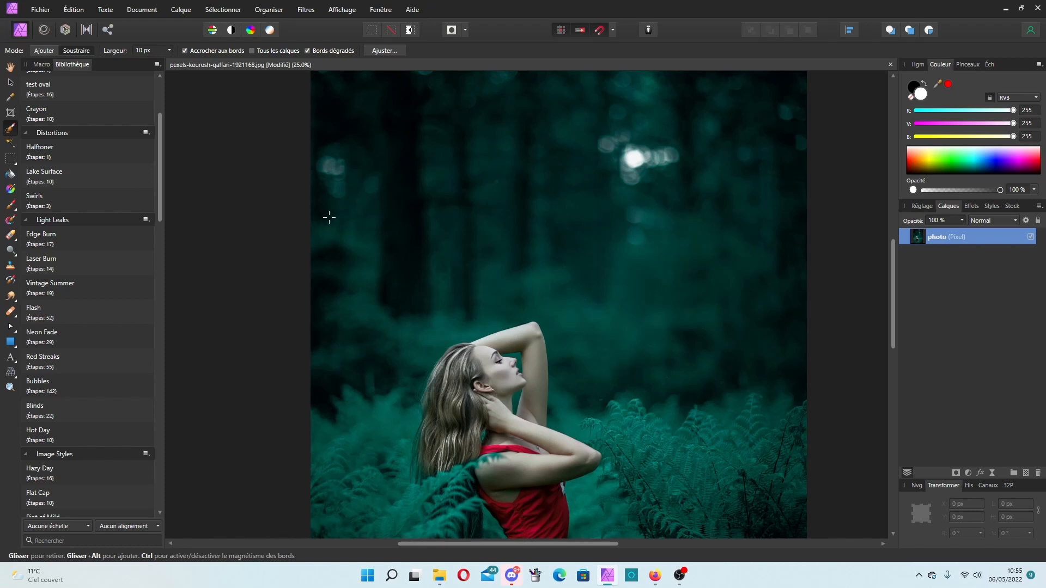
# Step: Duplicate the photo layer and name the upper copy "couleur" and the lower layer "n et b"
pyautogui.scroll(-3, 511, 302)
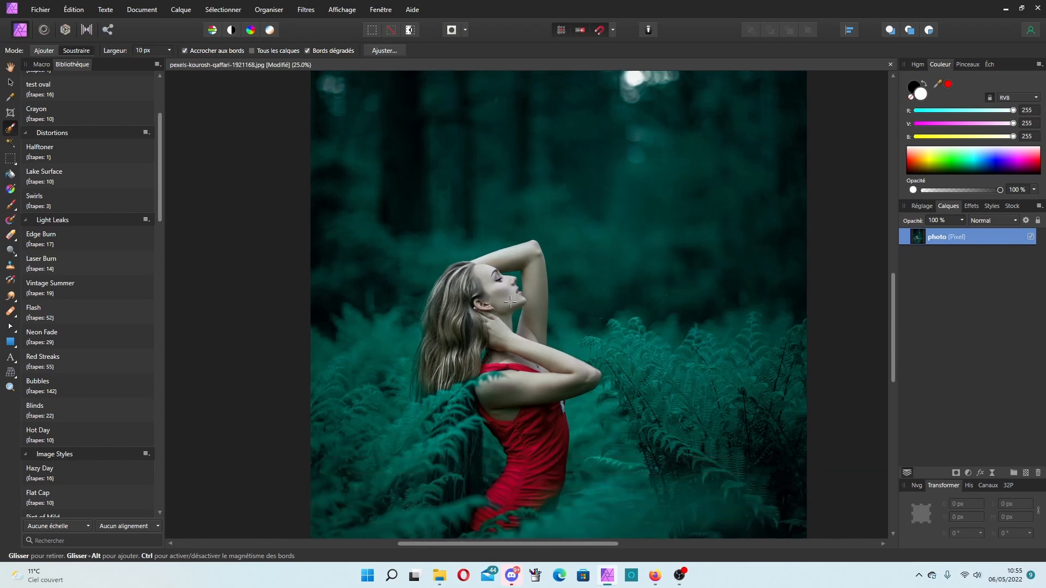
pyautogui.scroll(2, 510, 301)
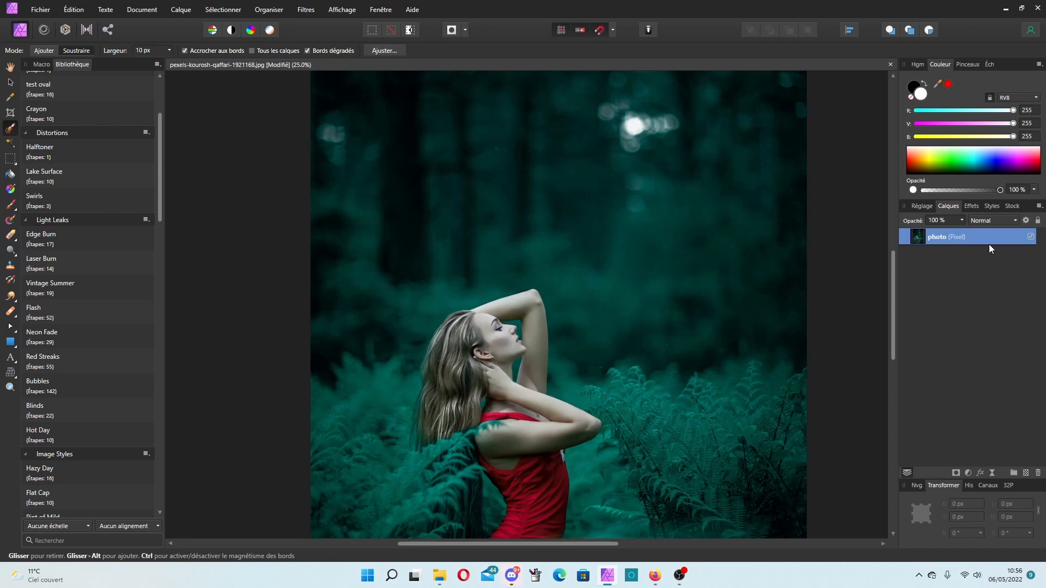
pyautogui.hotkey('ctrl', 'j')
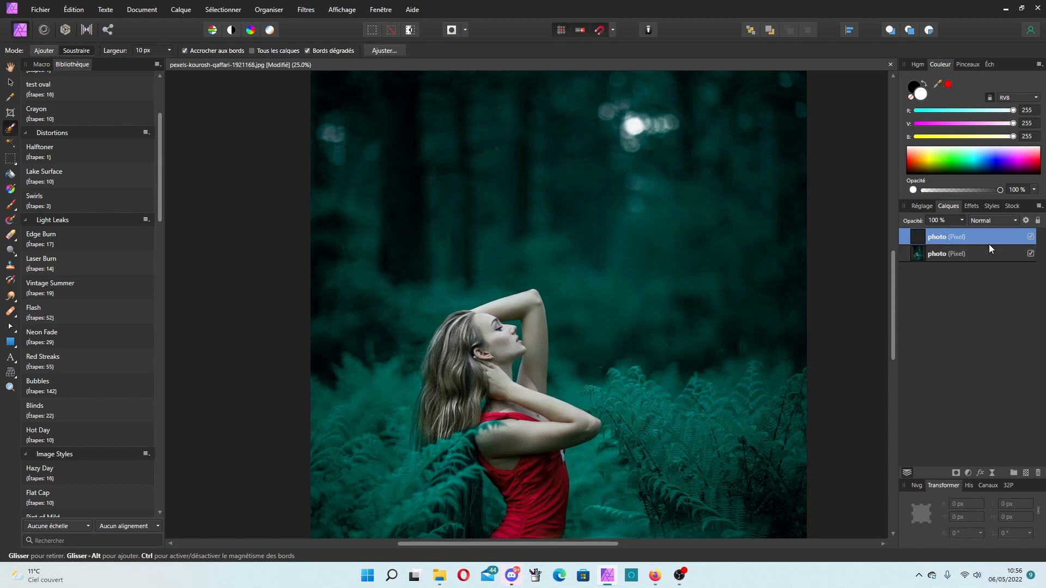
pyautogui.doubleClick(940, 240)
pyautogui.write('couleur')
pyautogui.press('Return')
pyautogui.doubleClick(943, 256)
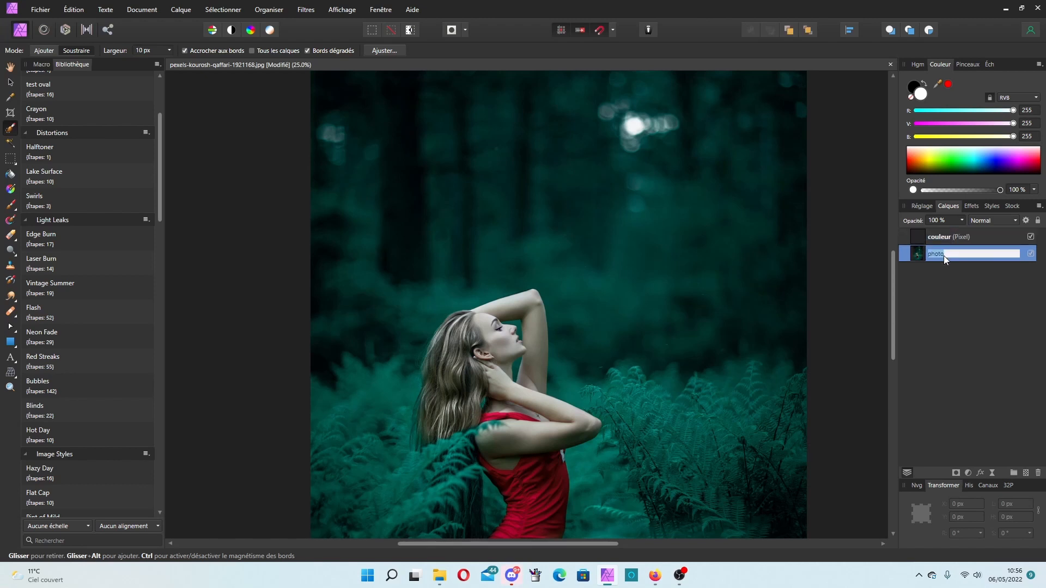
pyautogui.write('photo')
pyautogui.press('Return')
# Step: Add a default Noir et blanc adjustment above the n et b layer, hiding the couleur layer only while adding it
pyautogui.click(1029, 238)
pyautogui.click(924, 208)
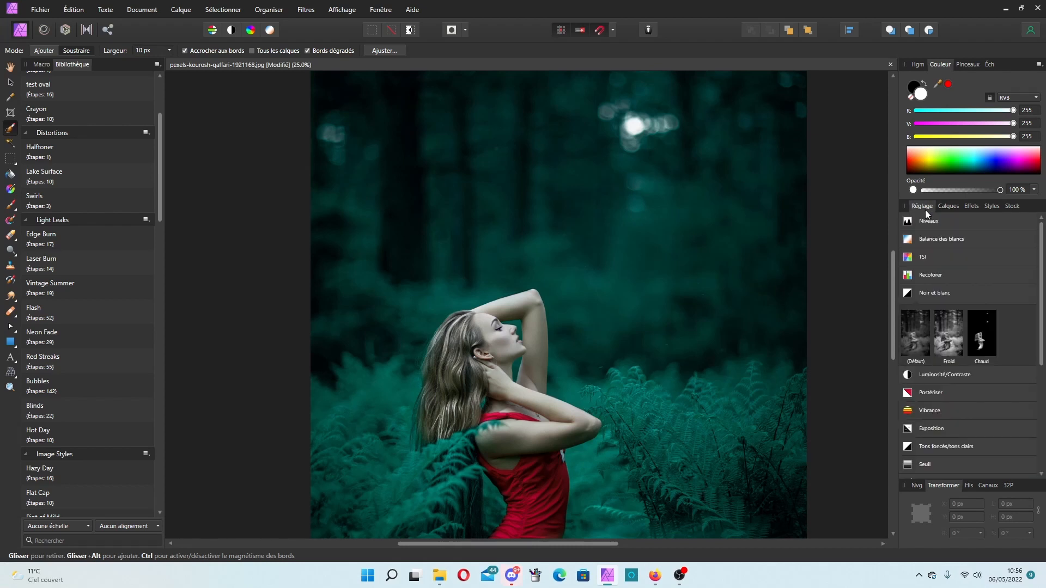
pyautogui.click(917, 343)
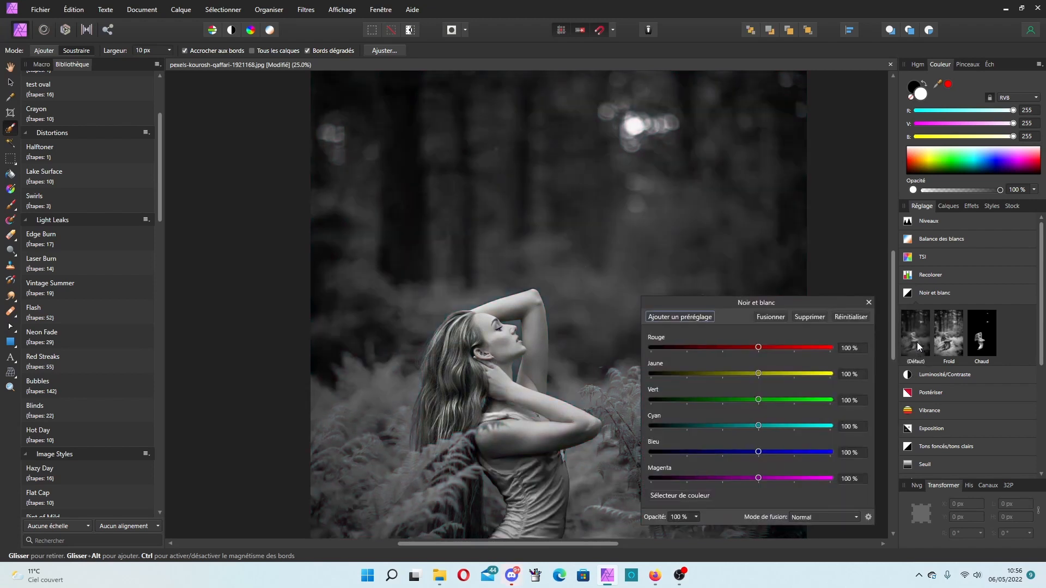
pyautogui.click(868, 303)
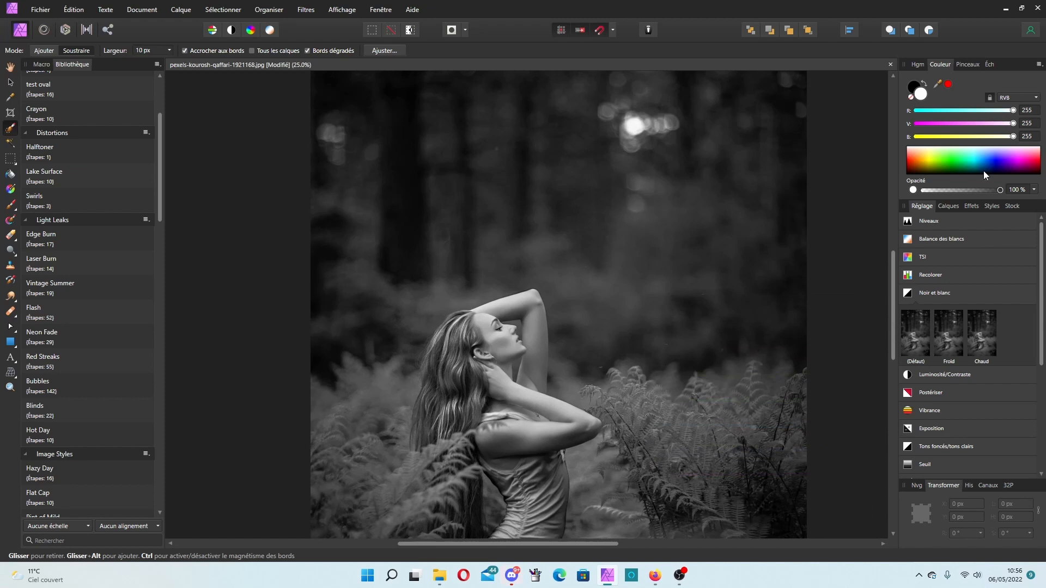
pyautogui.click(950, 206)
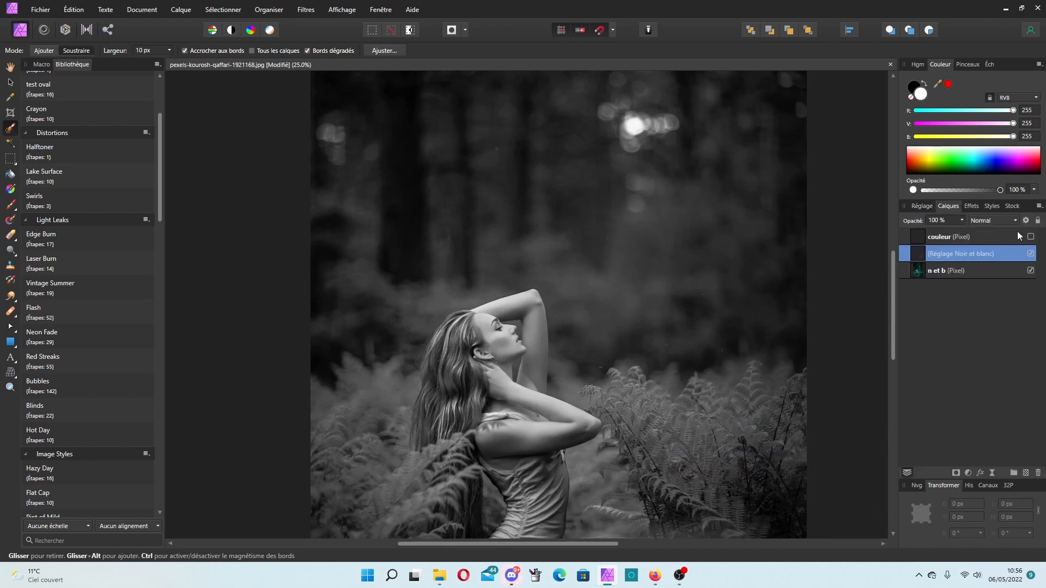
pyautogui.click(1030, 237)
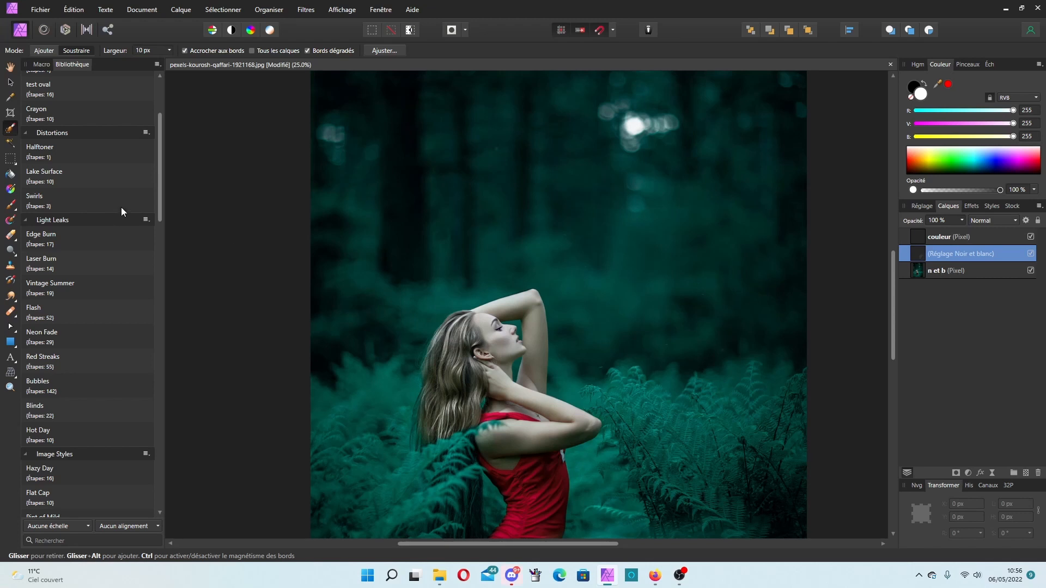
# Step: Select the woman's hair, arms and red dress with the selection brush in Ajouter mode at a width of 100 px
pyautogui.scroll(-5, 553, 366)
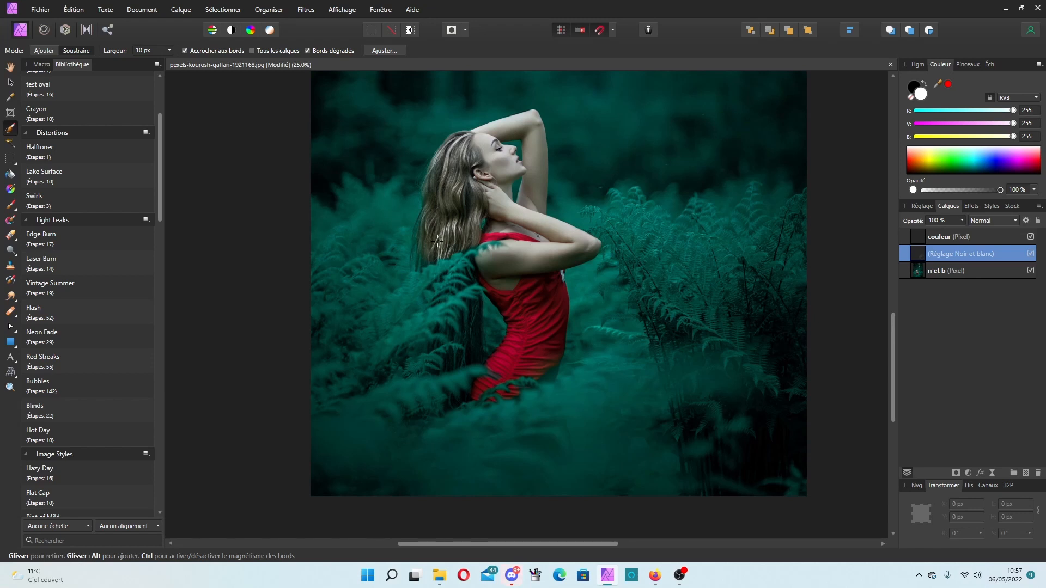
pyautogui.scroll(3, 437, 240)
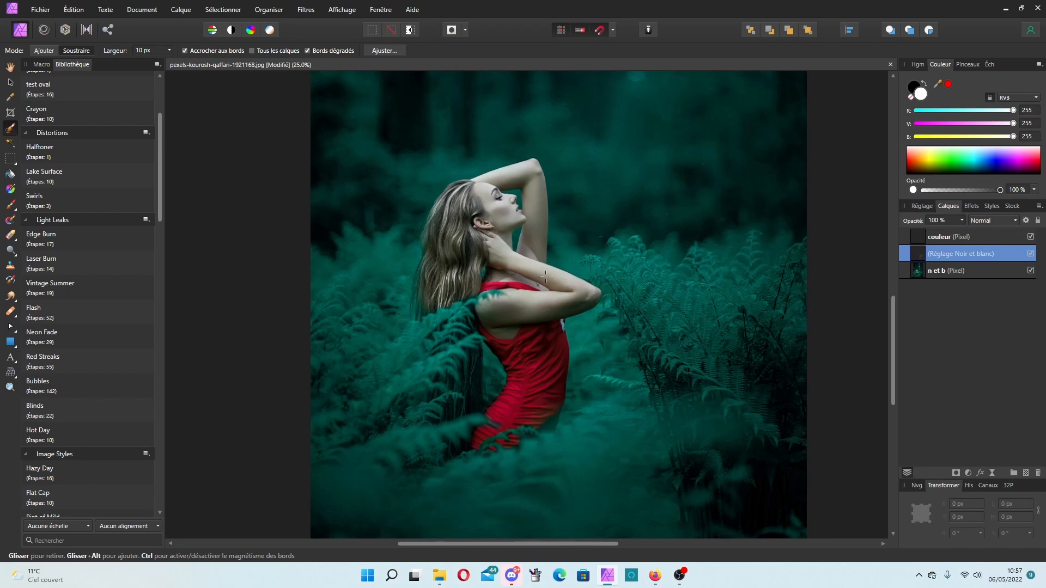
pyautogui.click(47, 49)
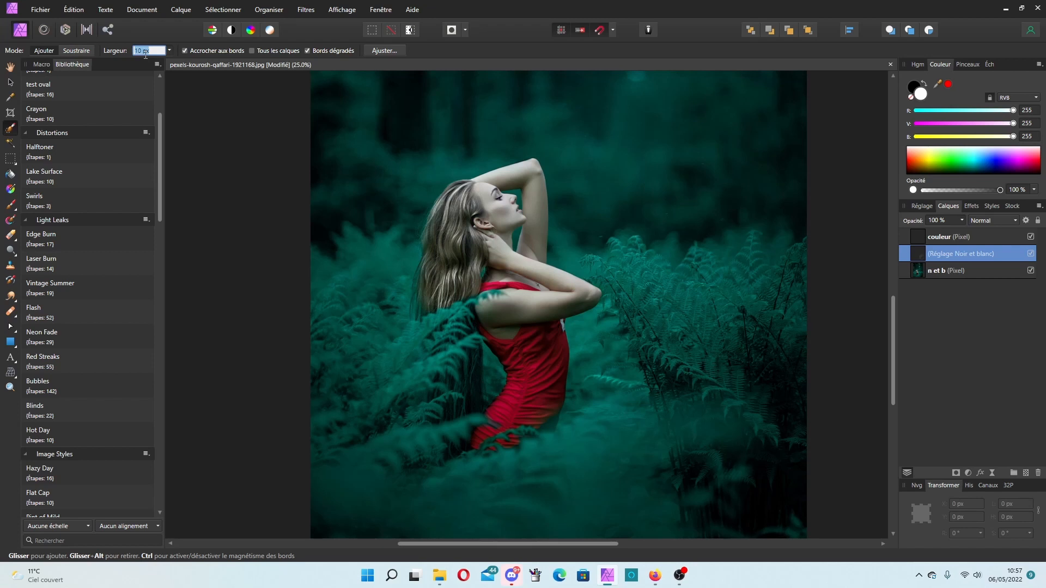
pyautogui.write('80')
pyautogui.press('Return')
pyautogui.click(151, 50)
pyautogui.write('100')
pyautogui.moveTo(494, 180)
pyautogui.mouseDown()
pyautogui.moveTo(478, 190)
pyautogui.moveTo(524, 194)
pyautogui.mouseUp()
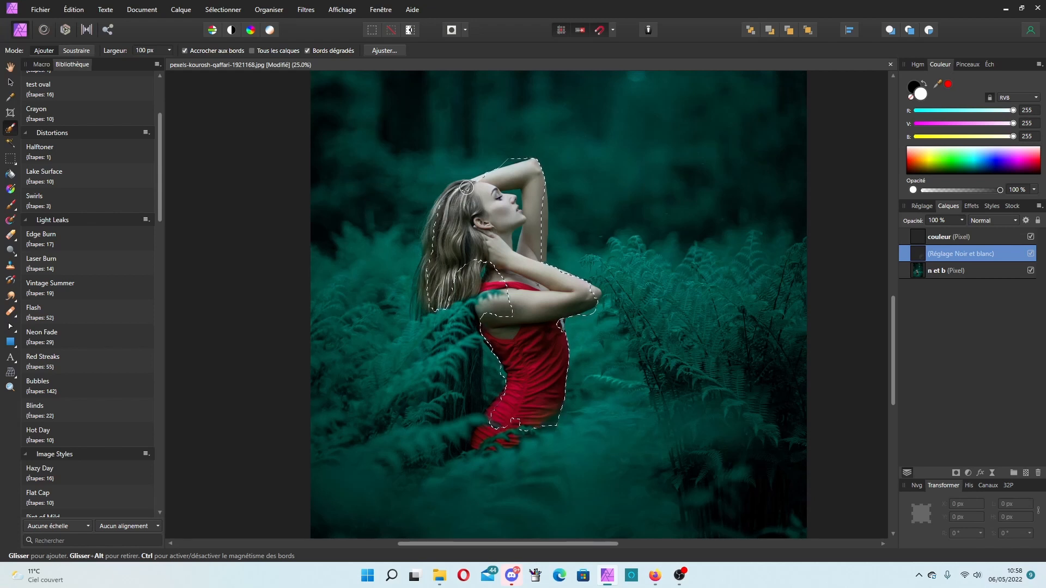
pyautogui.moveTo(457, 189); pyautogui.dragTo(449, 198)
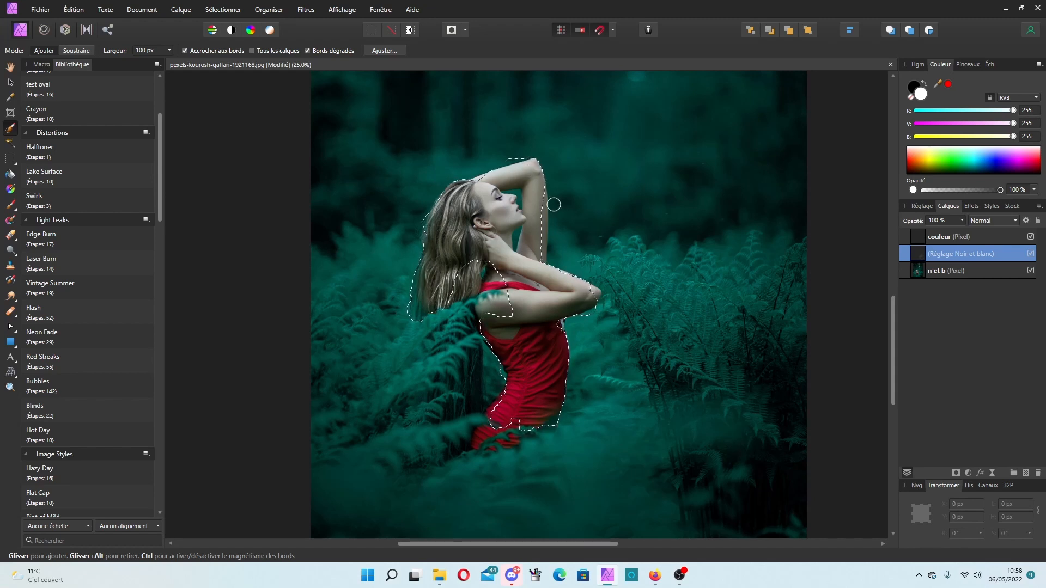
# Step: Remove the background beneath the bent elbow from the selection and add the missed front edge of the dress below the arm
pyautogui.scroll(3, 554, 204)
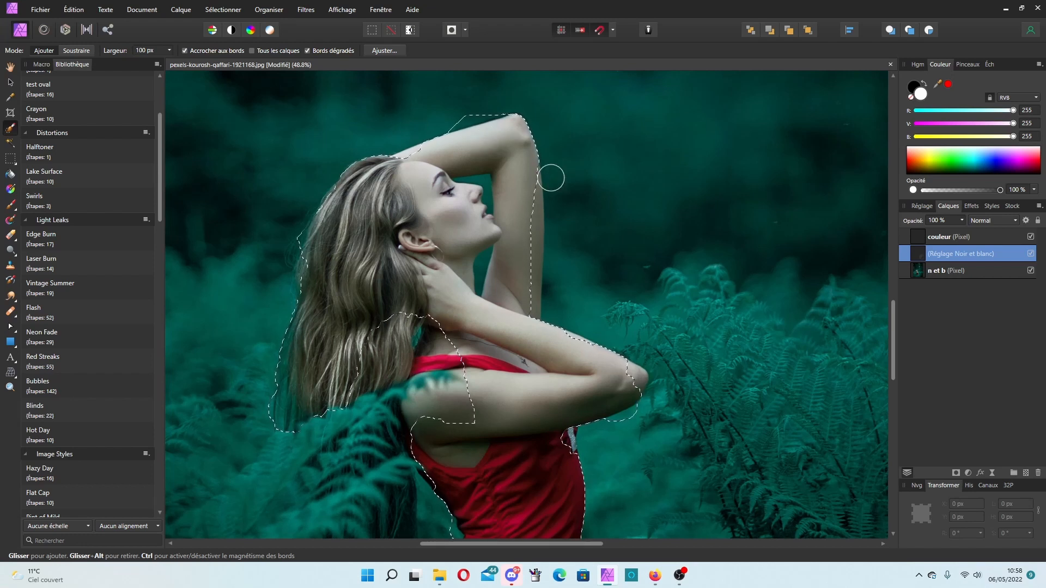
pyautogui.scroll(2, 550, 177)
pyautogui.scroll(-3, 551, 177)
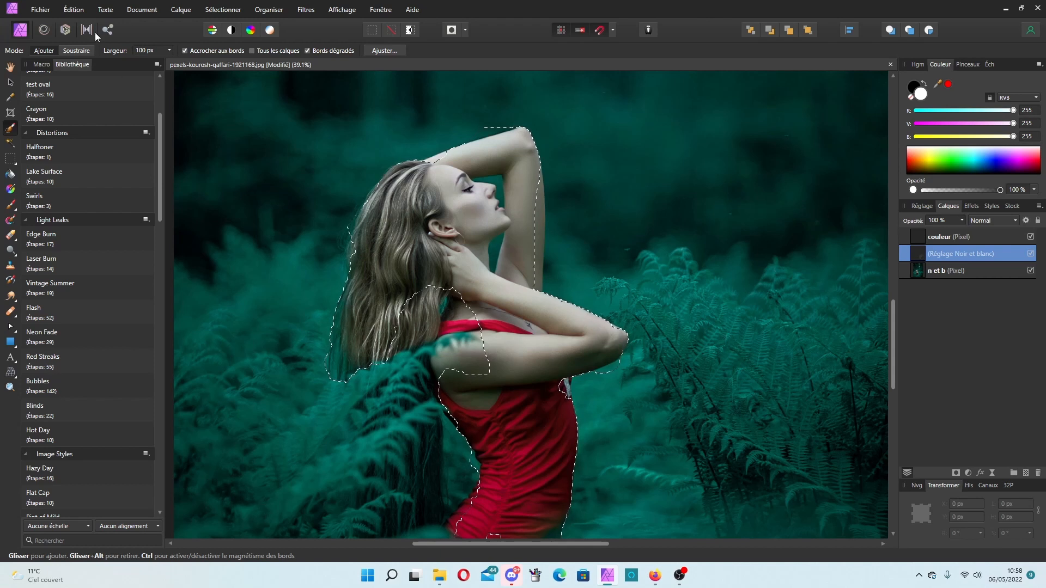
pyautogui.click(83, 52)
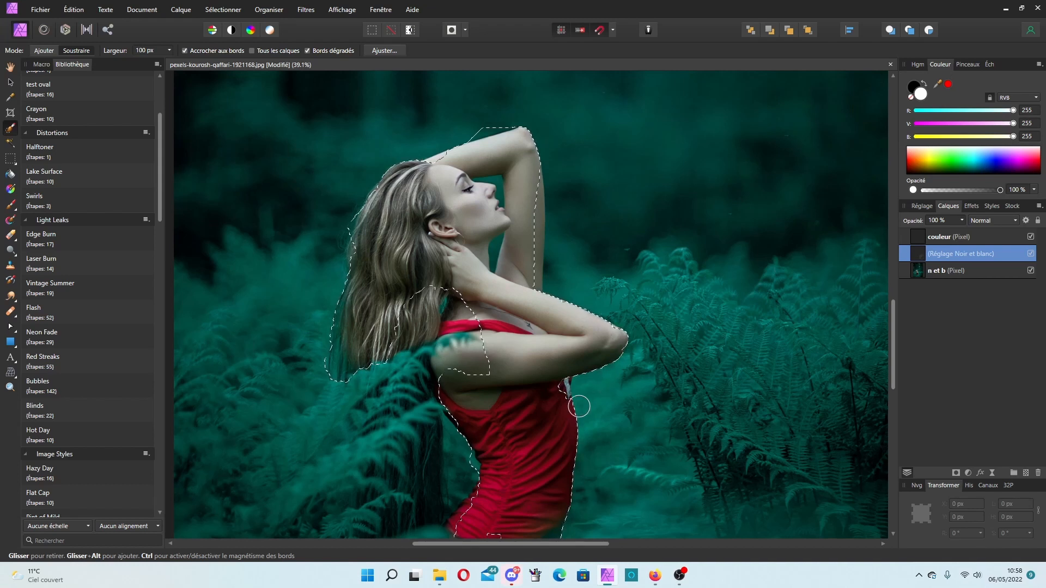
pyautogui.click(44, 52)
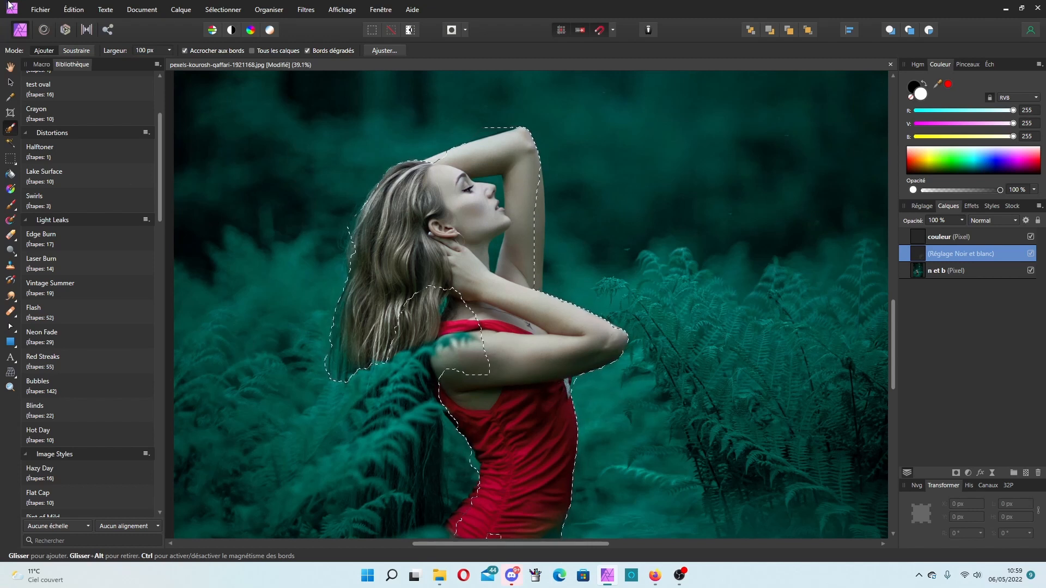
# Step: Extend the selection over the missed fabric along the back of the dress at the hip
pyautogui.click(86, 52)
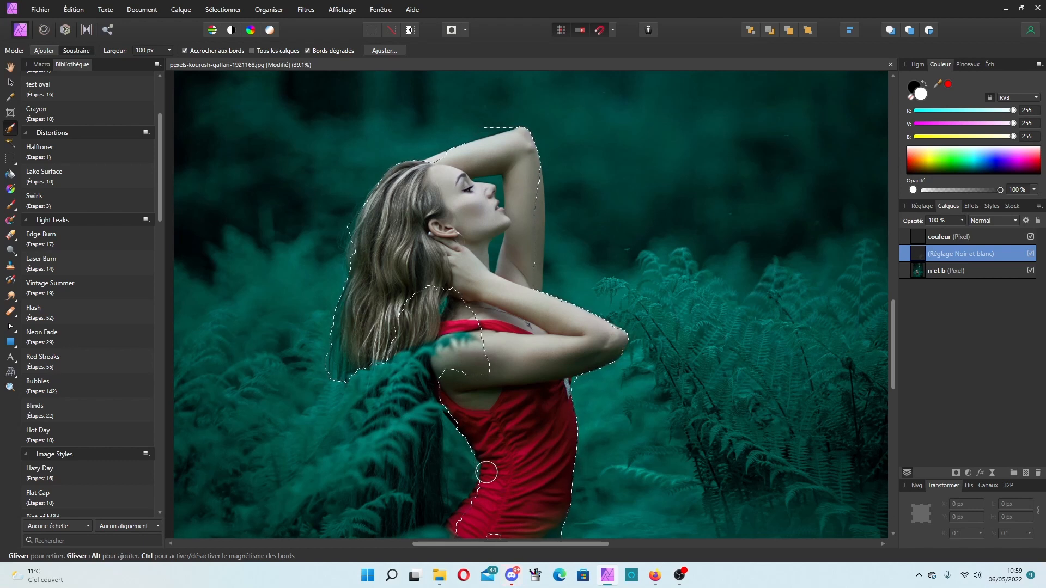
pyautogui.click(42, 53)
pyautogui.scroll(-1, 502, 458)
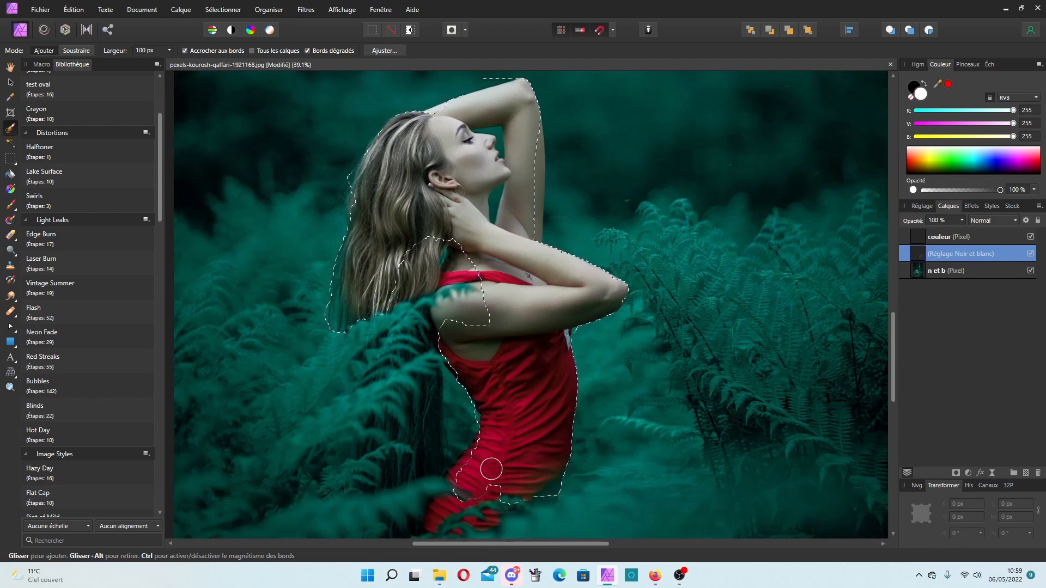
pyautogui.moveTo(479, 451)
pyautogui.mouseDown()
pyautogui.moveTo(484, 434)
pyautogui.moveTo(464, 490)
pyautogui.moveTo(480, 462)
pyautogui.mouseUp()
pyautogui.scroll(-1, 480, 461)
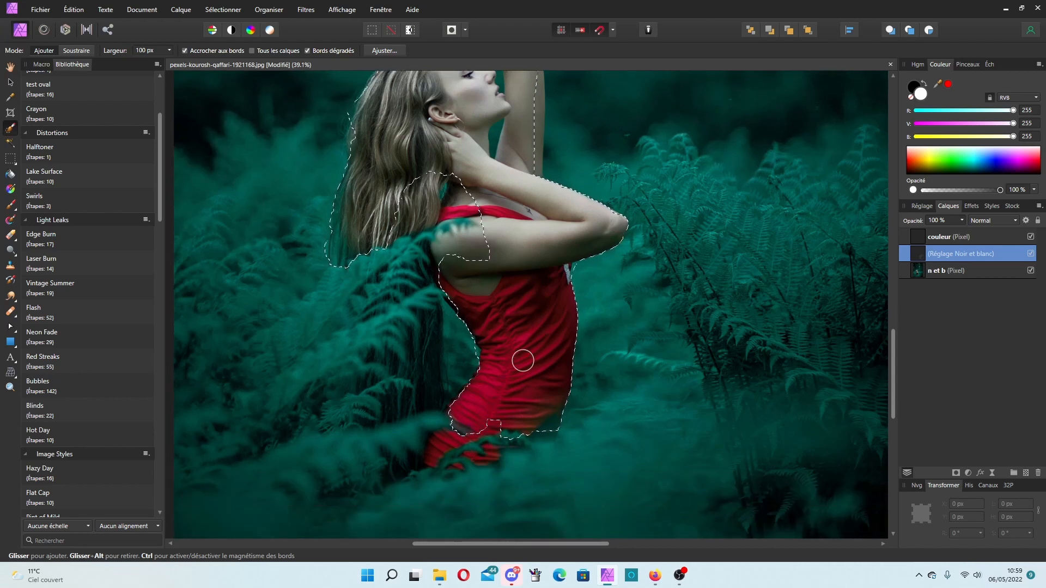
# Step: Remove the ferns along the lower edge of the dress from the selection with a 40 px brush width
pyautogui.click(160, 51)
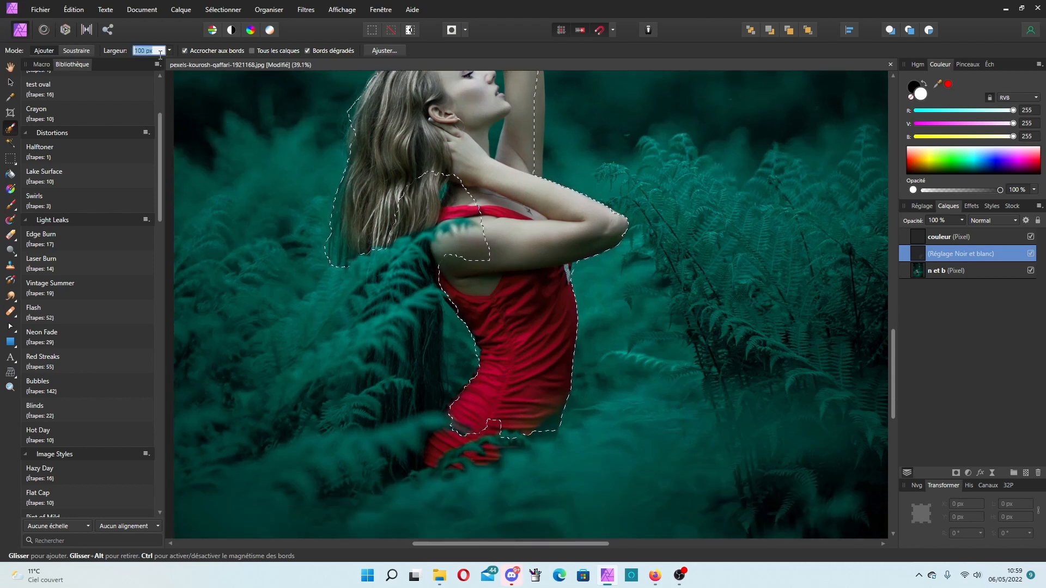
pyautogui.write('3')
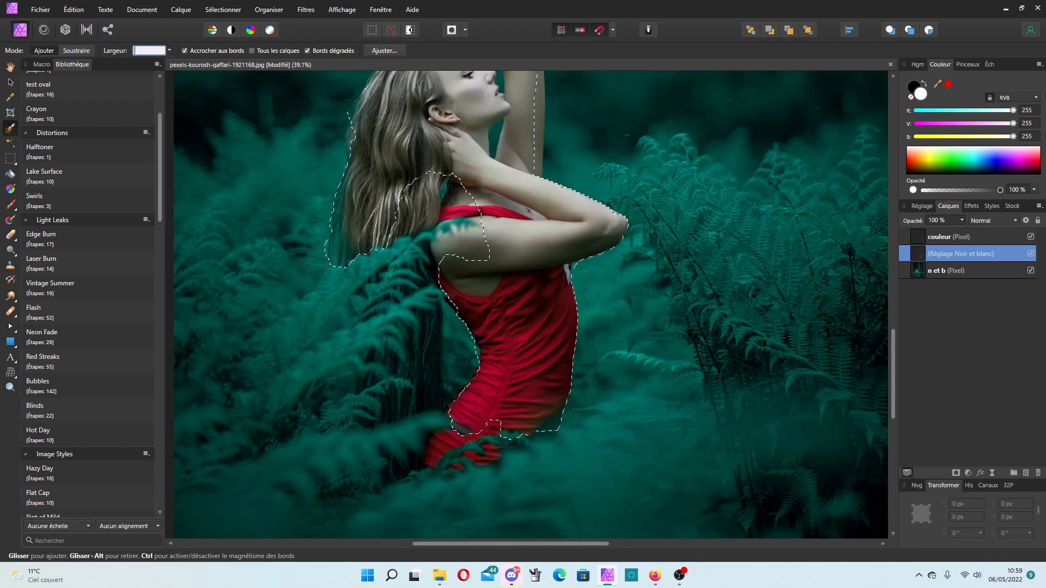
pyautogui.write('0')
pyautogui.press('Return')
pyautogui.scroll(5, 571, 421)
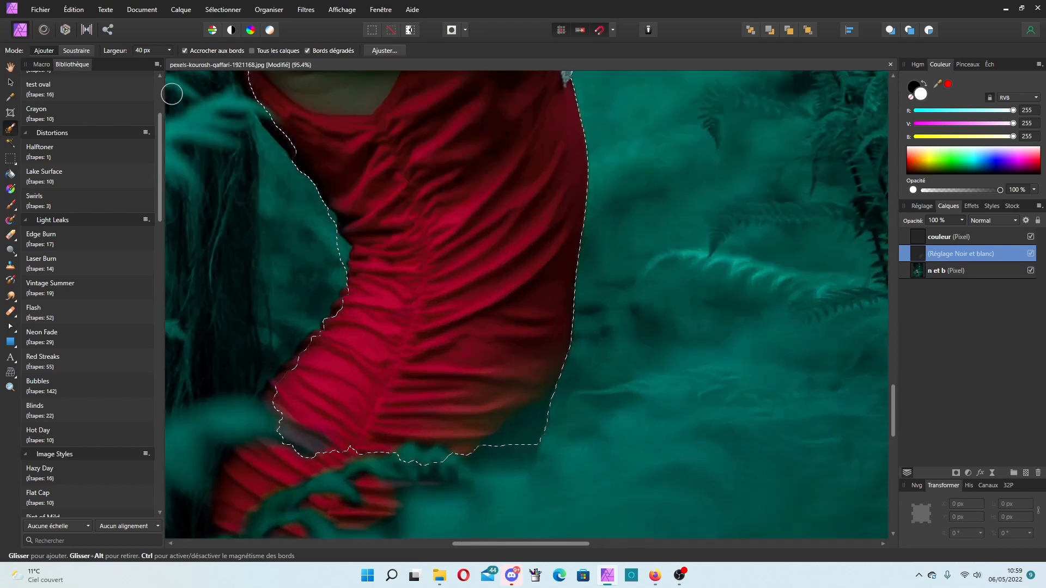
pyautogui.click(75, 50)
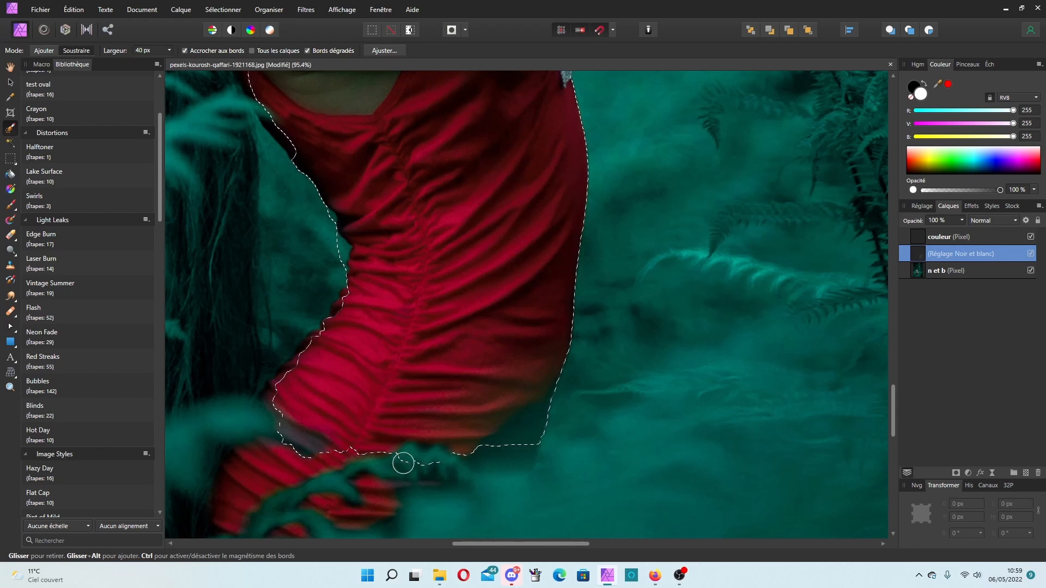
pyautogui.moveTo(412, 464)
pyautogui.mouseDown()
pyautogui.moveTo(452, 474)
pyautogui.moveTo(439, 458)
pyautogui.moveTo(450, 442)
pyautogui.mouseUp()
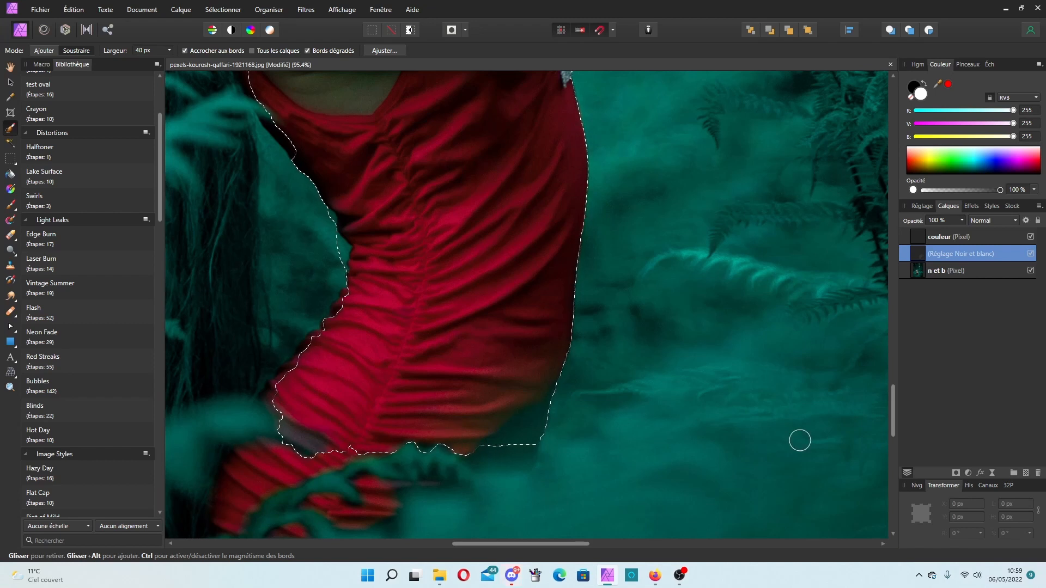
pyautogui.scroll(-3, 537, 334)
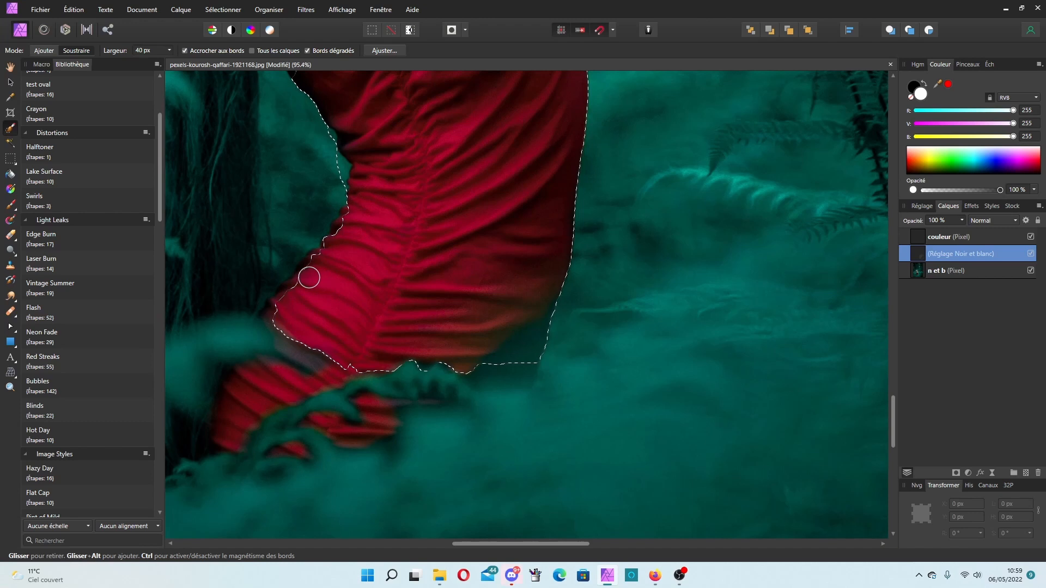
# Step: Refine the selection along the dress's back from hip to waist, adding missed red fabric and removing the dark background
pyautogui.click(54, 48)
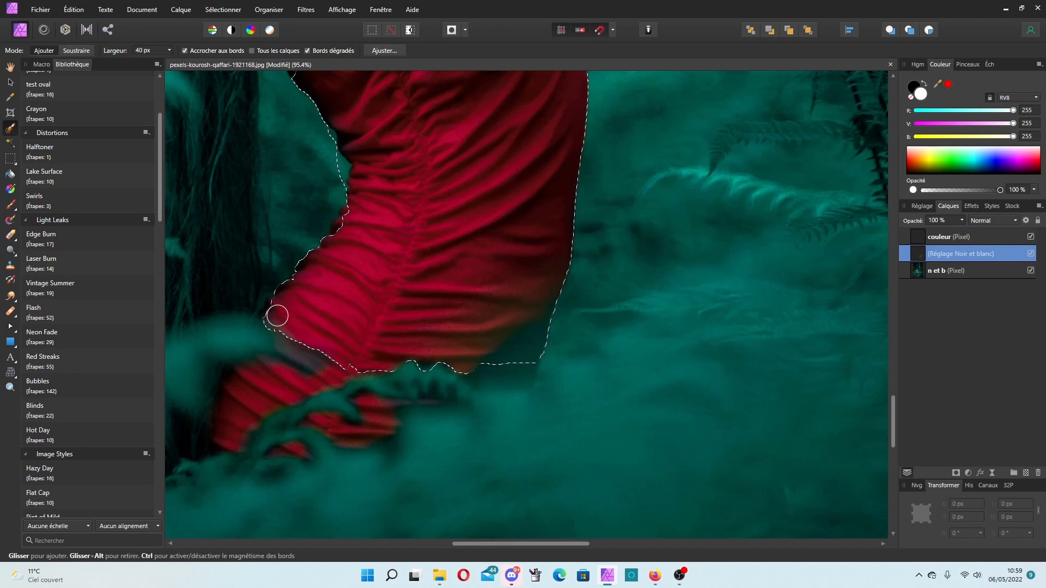
pyautogui.scroll(1, 320, 329)
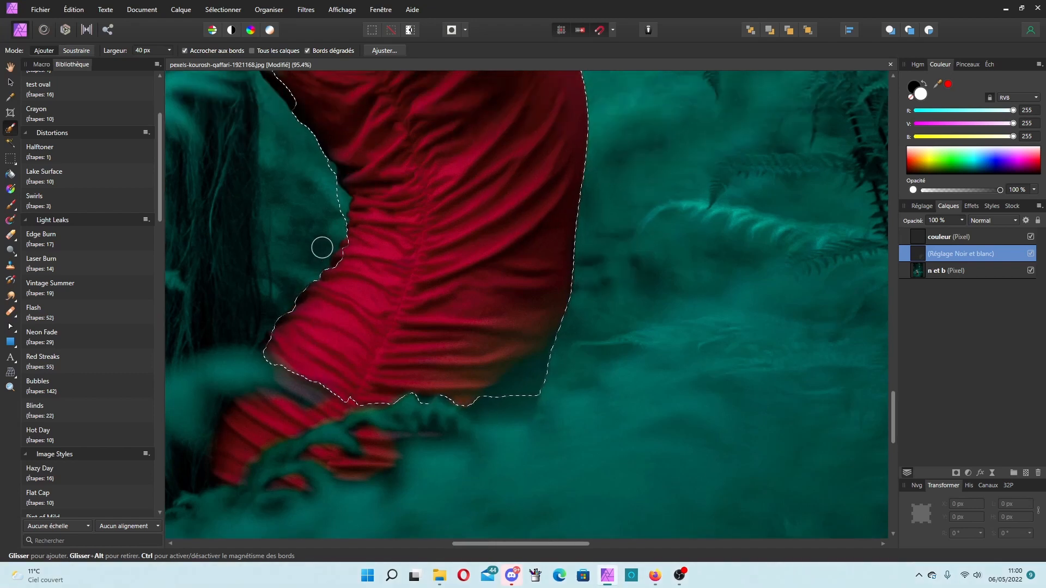
pyautogui.click(69, 49)
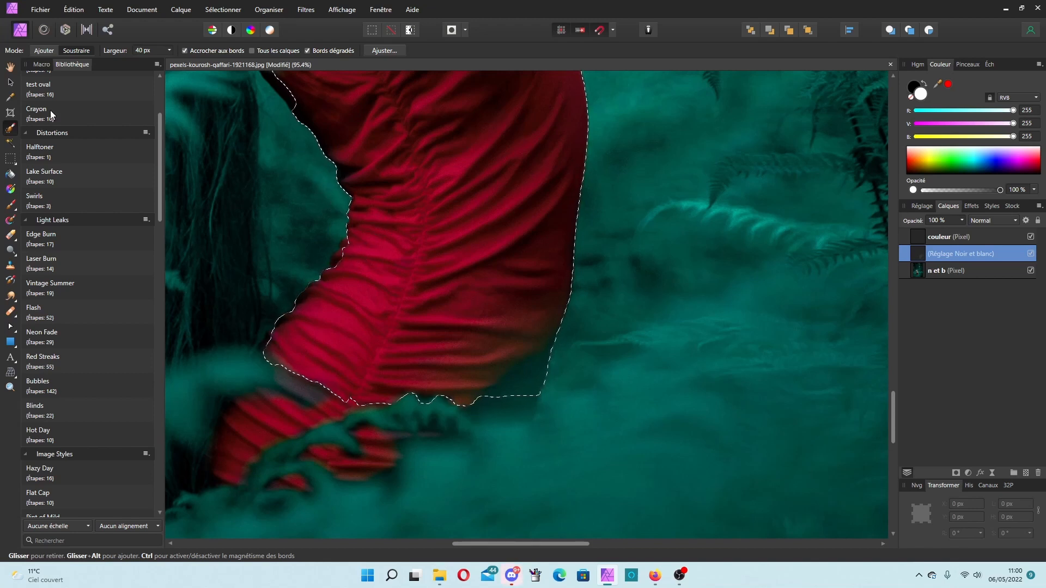
pyautogui.click(43, 49)
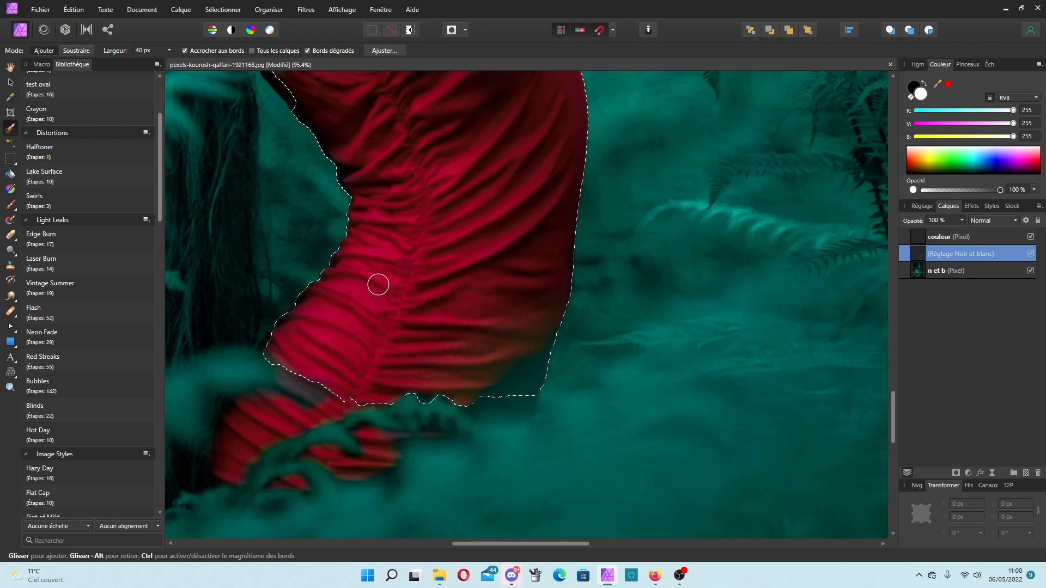
# Step: Refine the selection along the dress's back edge below the armpit, adding missed red fabric and removing the background beside it
pyautogui.scroll(2, 378, 284)
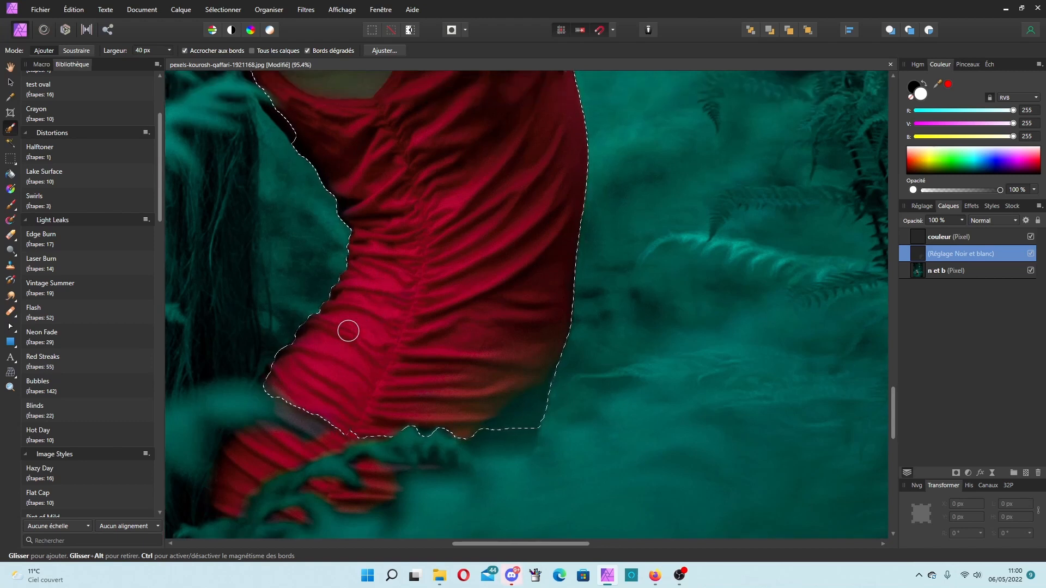
pyautogui.scroll(4, 346, 329)
pyautogui.scroll(4, 303, 250)
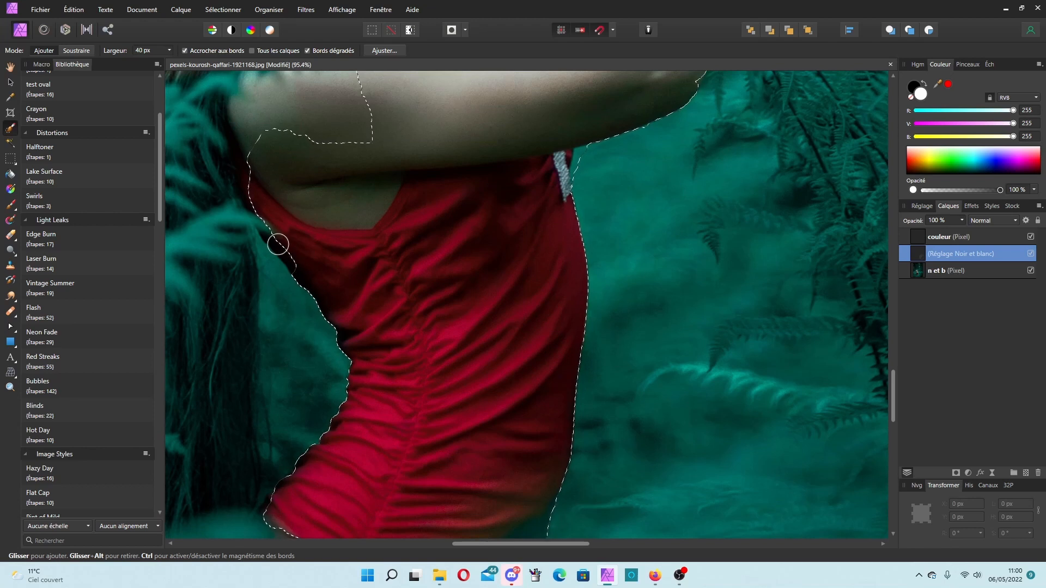
pyautogui.moveTo(278, 244)
pyautogui.mouseDown()
pyautogui.moveTo(296, 265)
pyautogui.moveTo(390, 262)
pyautogui.moveTo(322, 222)
pyautogui.mouseUp()
pyautogui.scroll(4, 299, 236)
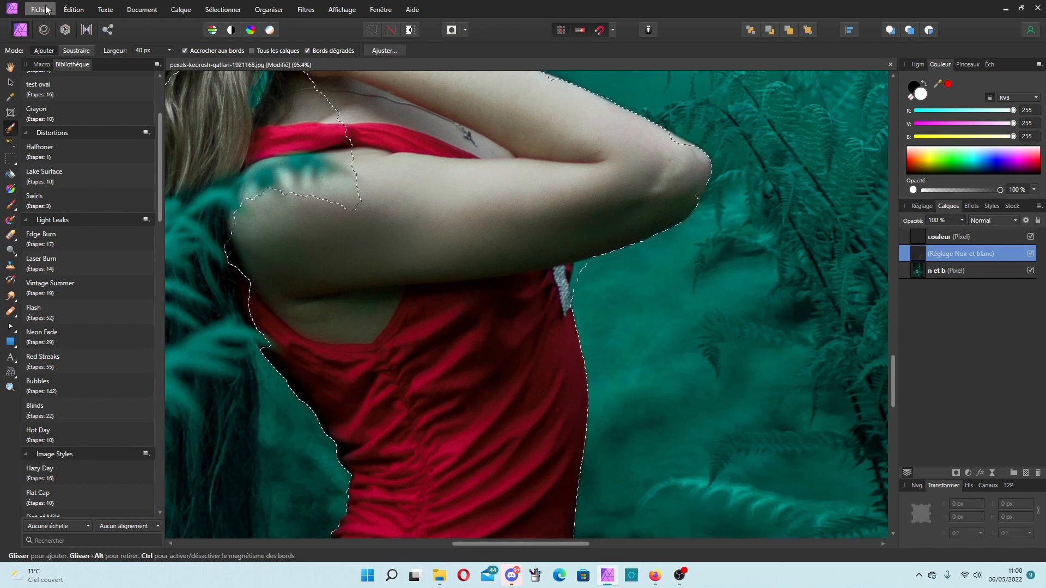
pyautogui.click(82, 53)
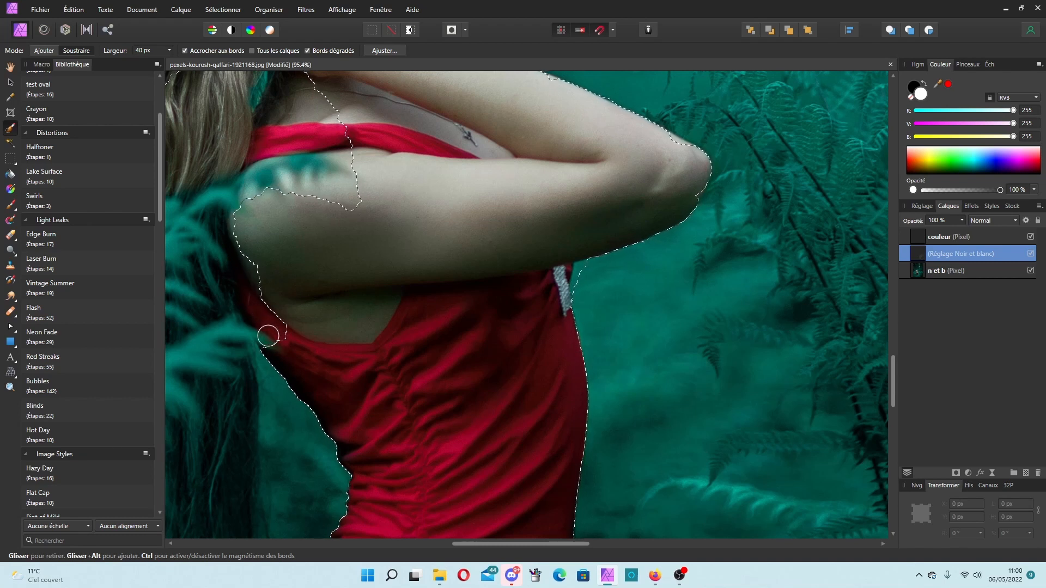
pyautogui.click(50, 49)
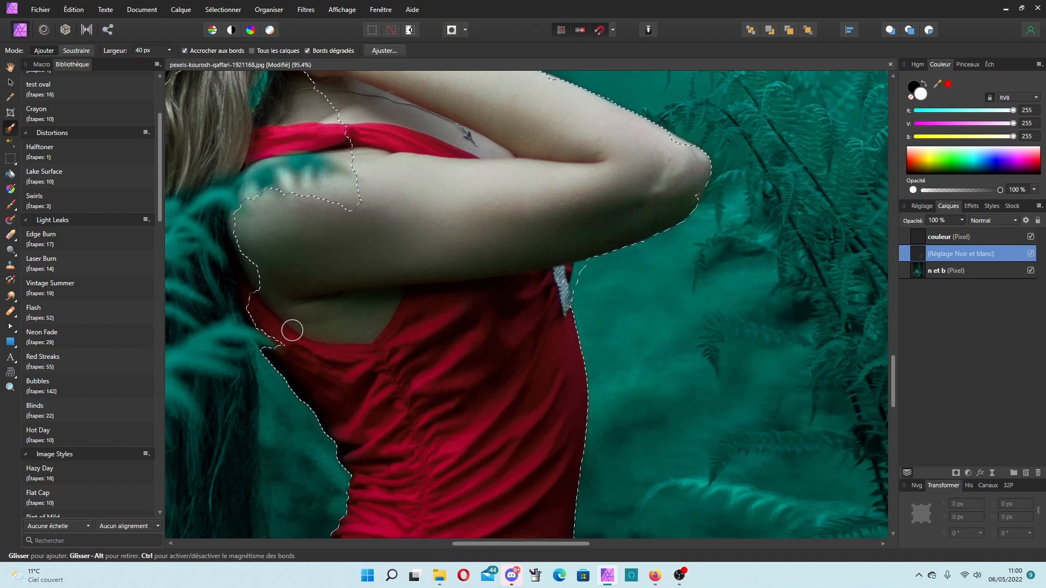
# Step: Add the lower ends of the hair and the red dress strap above the shoulder to the selection
pyautogui.scroll(2, 305, 324)
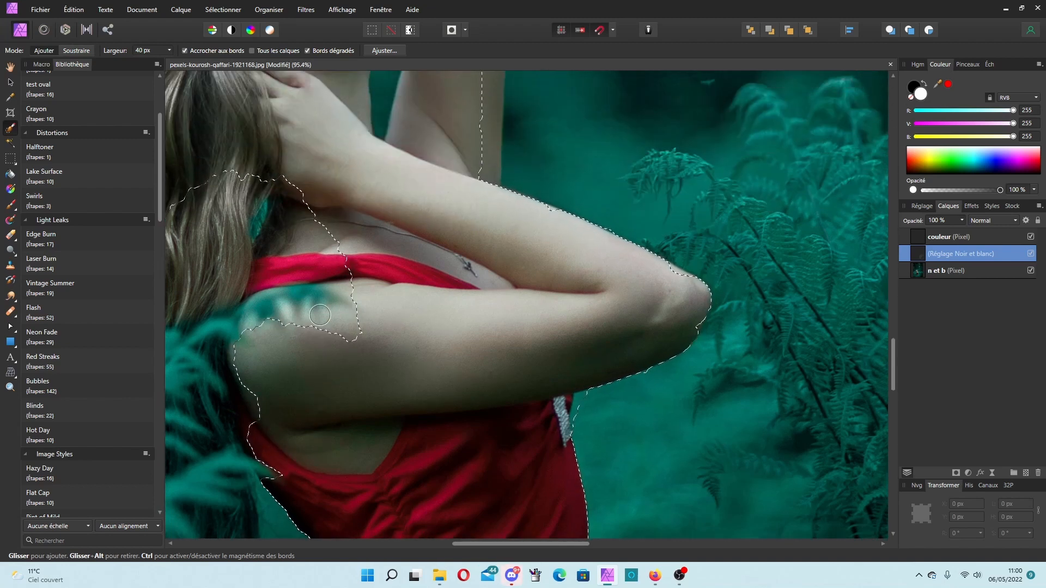
pyautogui.scroll(1, 319, 315)
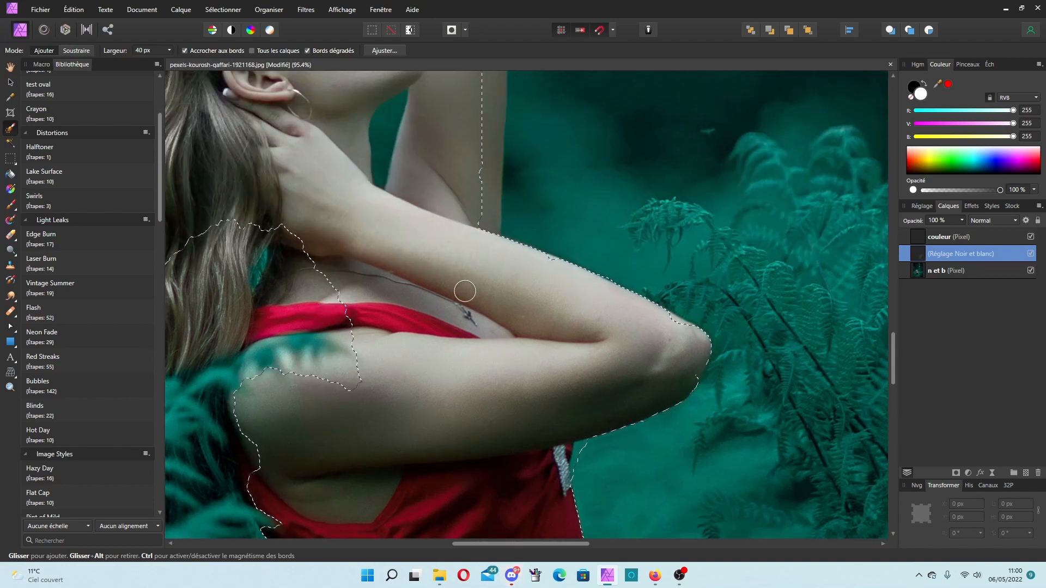
pyautogui.scroll(-1, 465, 291)
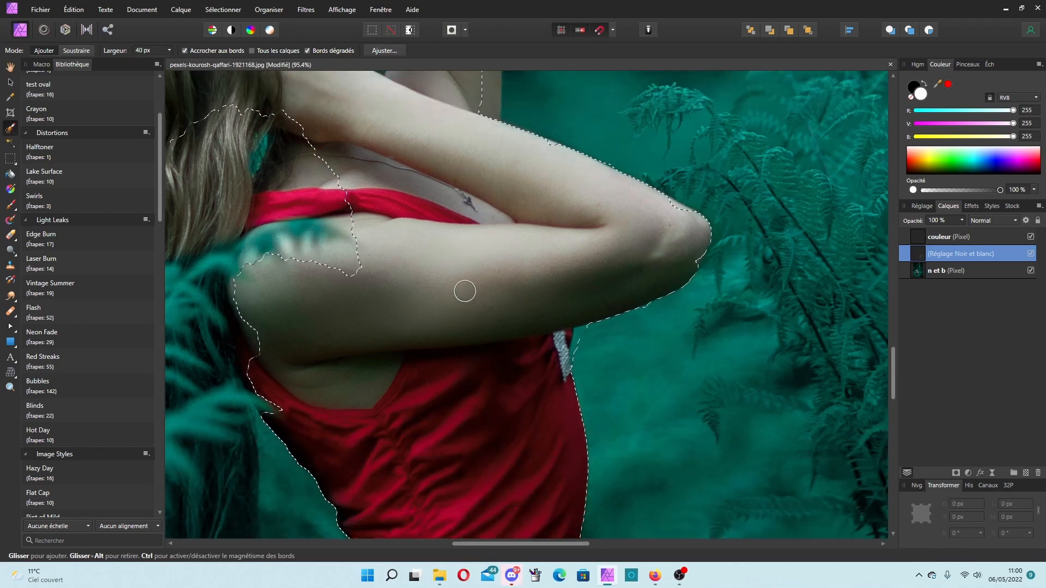
pyautogui.scroll(1, 464, 292)
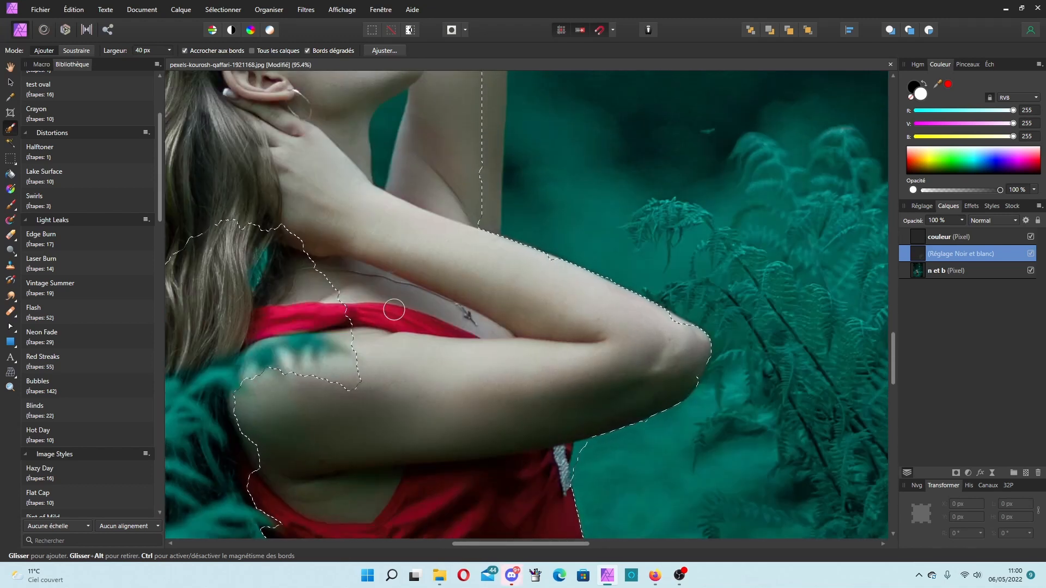
pyautogui.scroll(-1, 378, 310)
pyautogui.scroll(-2, 378, 310)
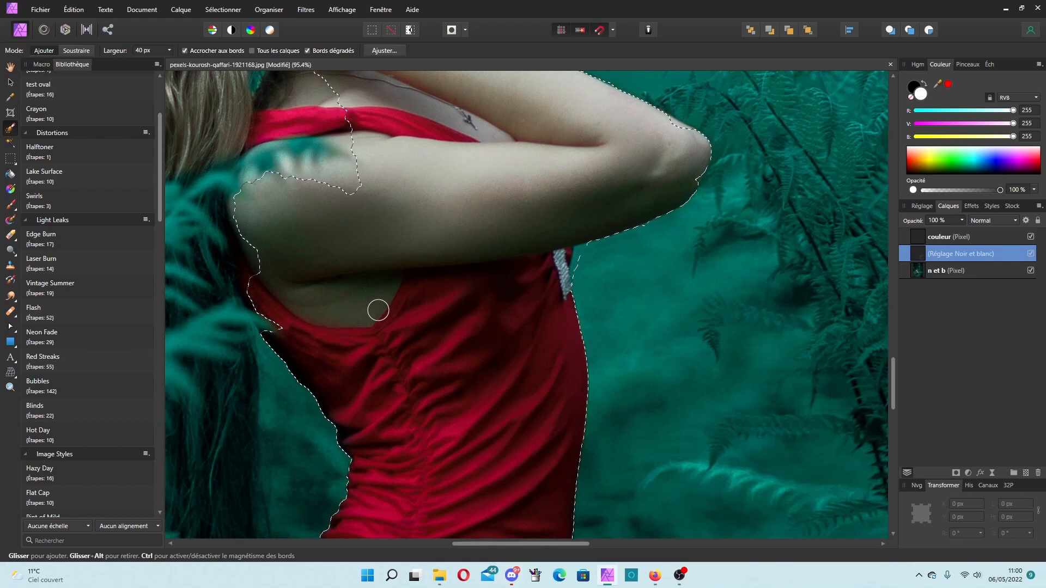
pyautogui.scroll(-5, 378, 310)
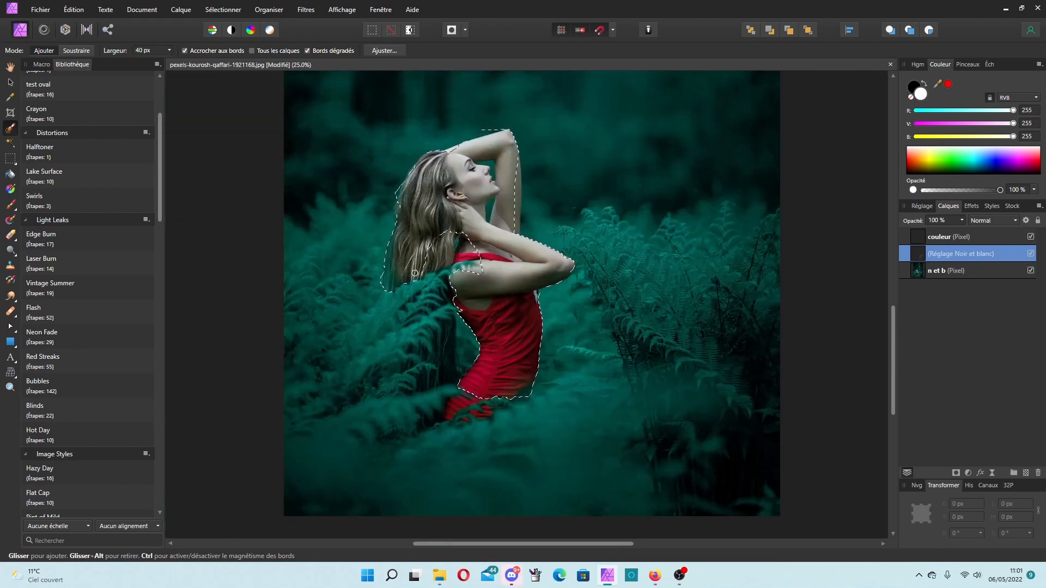
pyautogui.moveTo(419, 270); pyautogui.dragTo(472, 253)
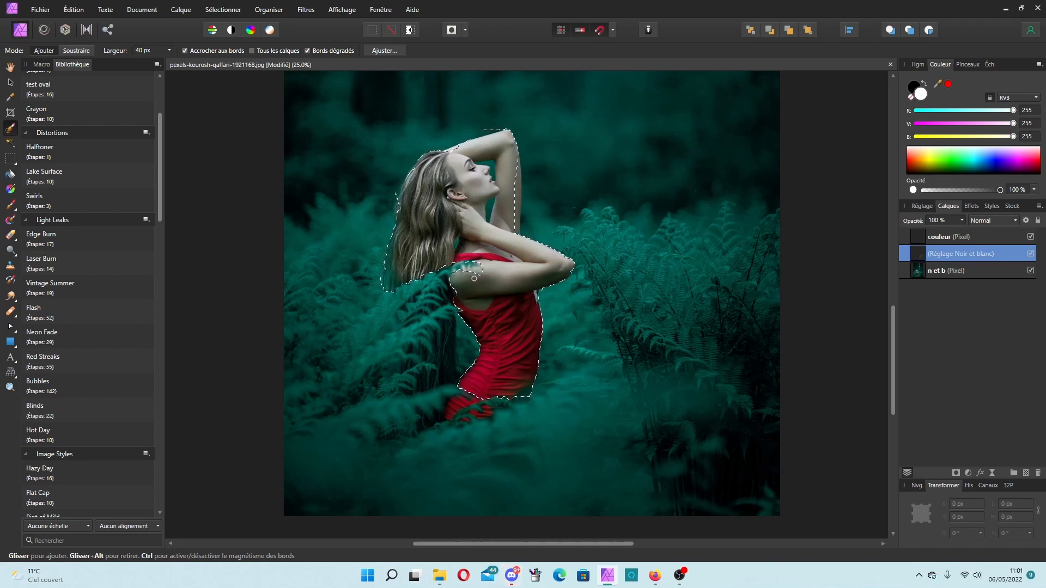
# Step: Extend the selection over the missed skin on the near shoulder, up to the fern tip lying across it
pyautogui.scroll(-2, 474, 278)
pyautogui.scroll(4, 474, 278)
pyautogui.scroll(1, 473, 278)
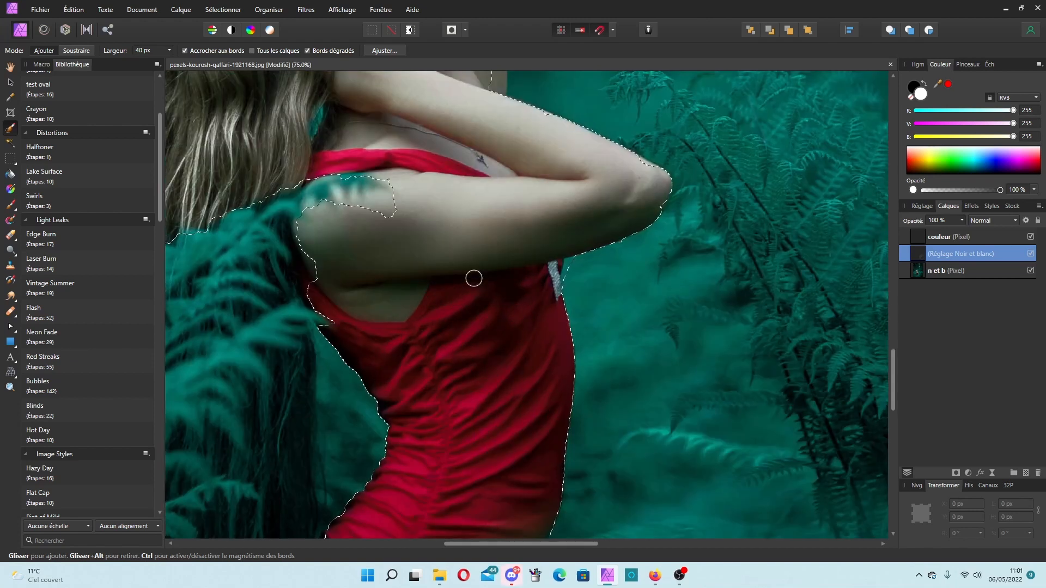
pyautogui.moveTo(401, 212)
pyautogui.mouseDown()
pyautogui.moveTo(375, 198)
pyautogui.moveTo(354, 205)
pyautogui.mouseUp()
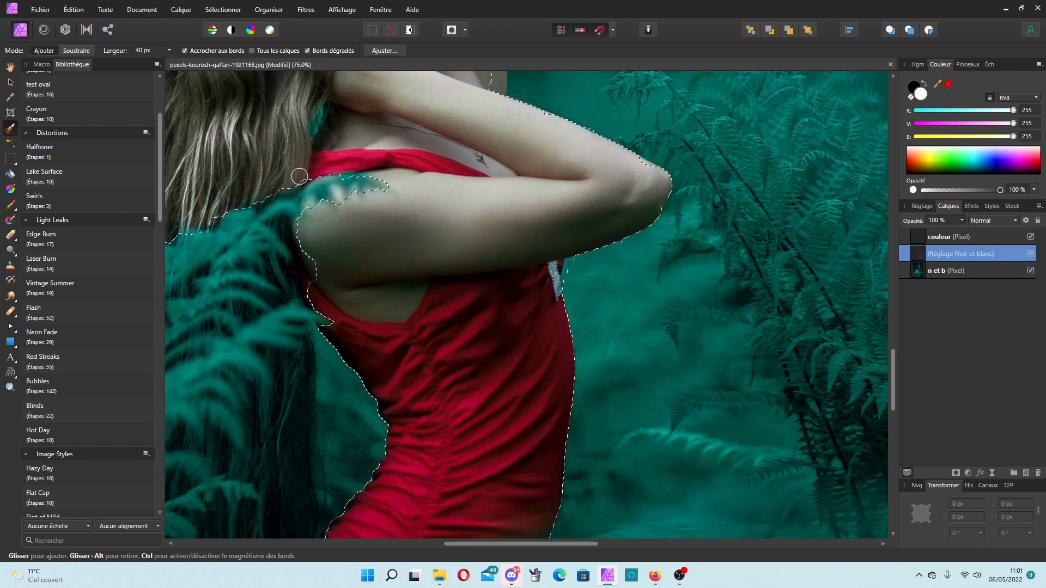
# Step: Add the missed outer edge of the raised arm to the selection, down to the bent forearm
pyautogui.scroll(5, 482, 232)
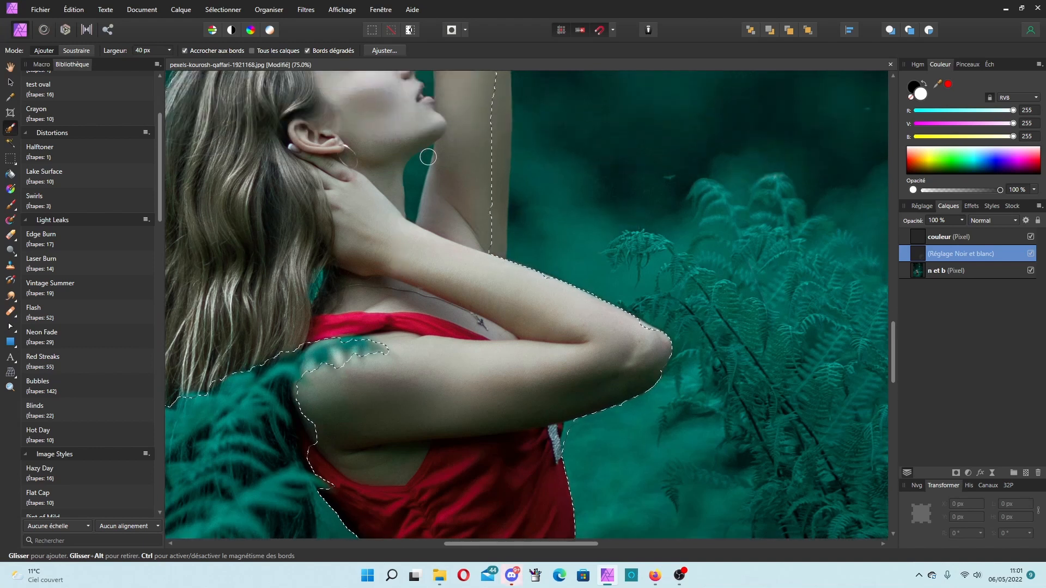
pyautogui.scroll(4, 413, 185)
pyautogui.moveTo(472, 154)
pyautogui.mouseDown()
pyautogui.moveTo(502, 218)
pyautogui.moveTo(503, 386)
pyautogui.mouseUp()
pyautogui.scroll(-3, 493, 351)
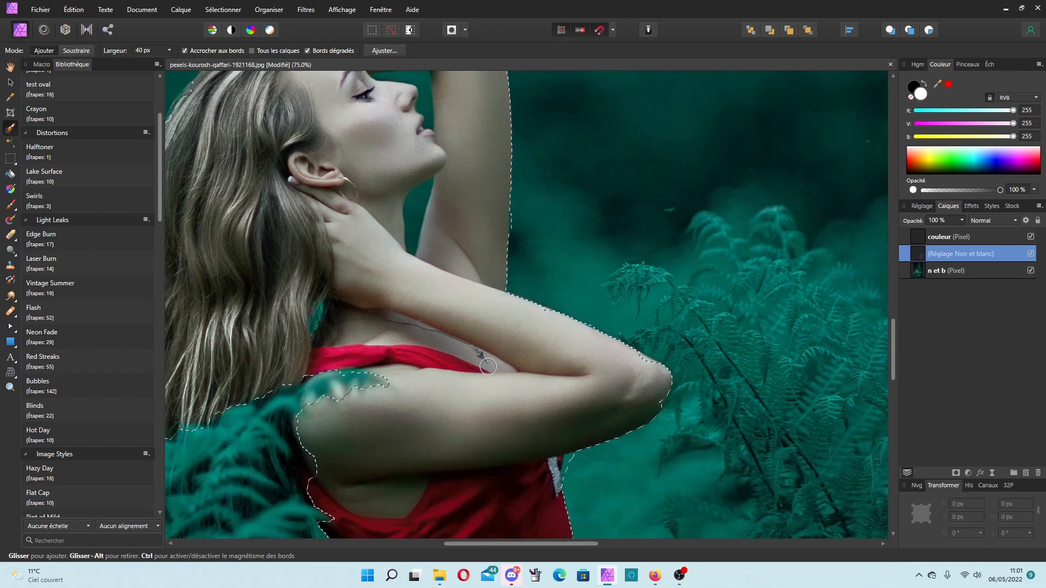
# Step: Set the selection brush width to 20 px and add the small skin areas between the fern tips on the shoulder
pyautogui.click(80, 50)
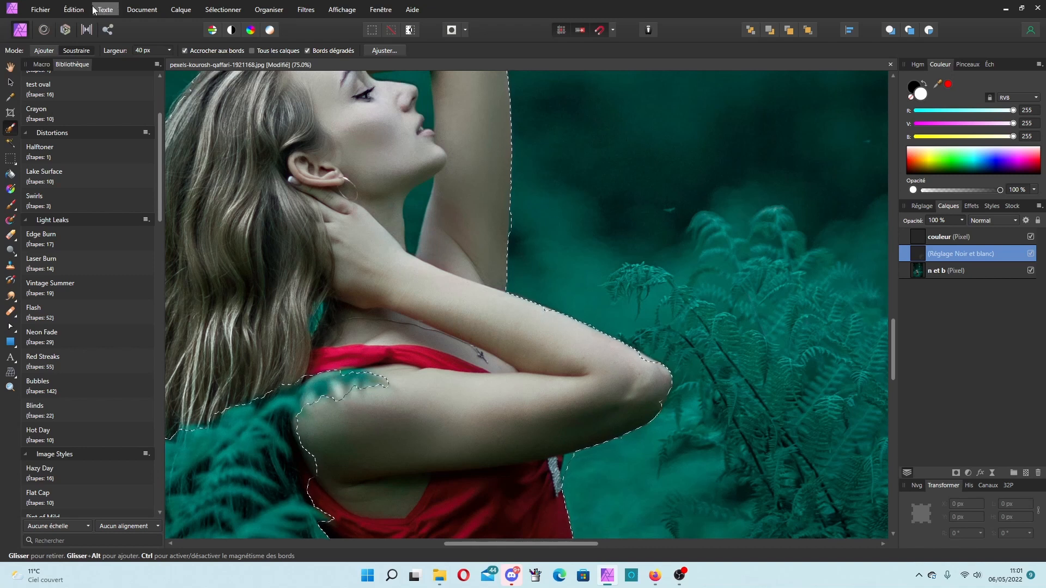
pyautogui.click(144, 49)
pyautogui.write('20')
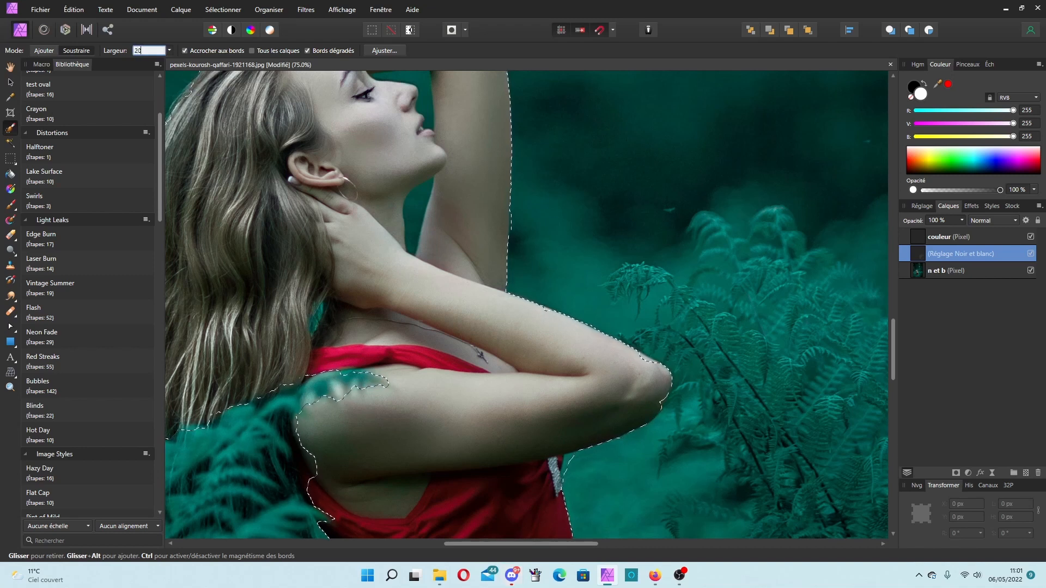
pyautogui.press('Return')
pyautogui.click(55, 53)
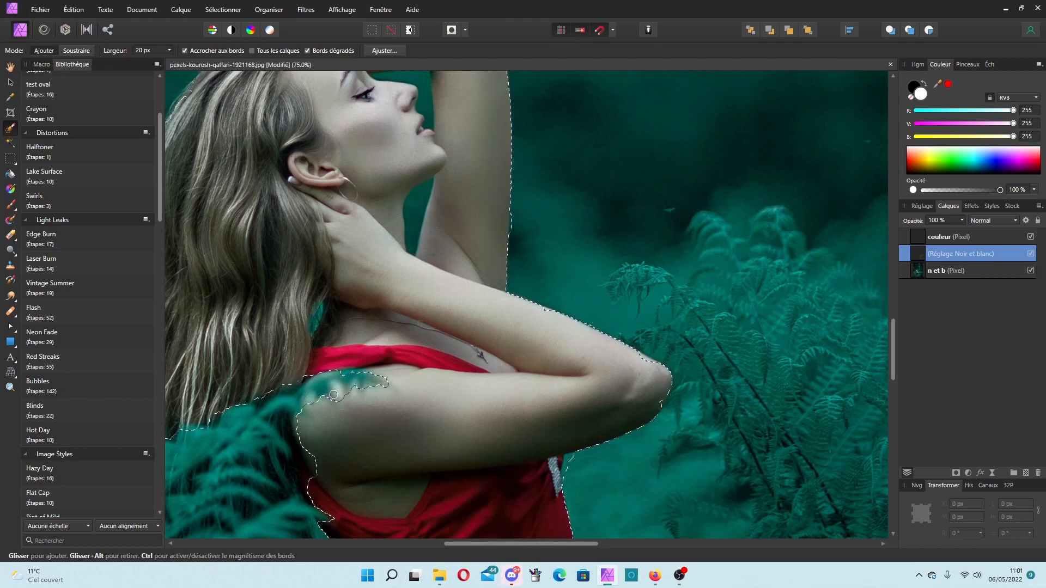
pyautogui.moveTo(345, 400); pyautogui.dragTo(337, 390)
# Step: Remove the sliver of background beside the dress's silver trim below the bent arm from the selection
pyautogui.scroll(-5, 397, 365)
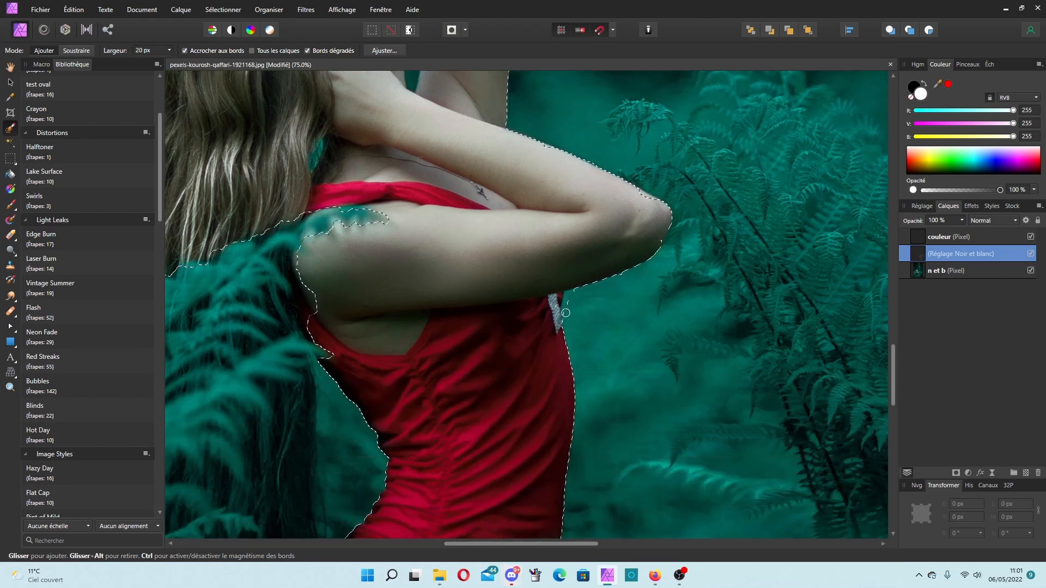
pyautogui.click(79, 51)
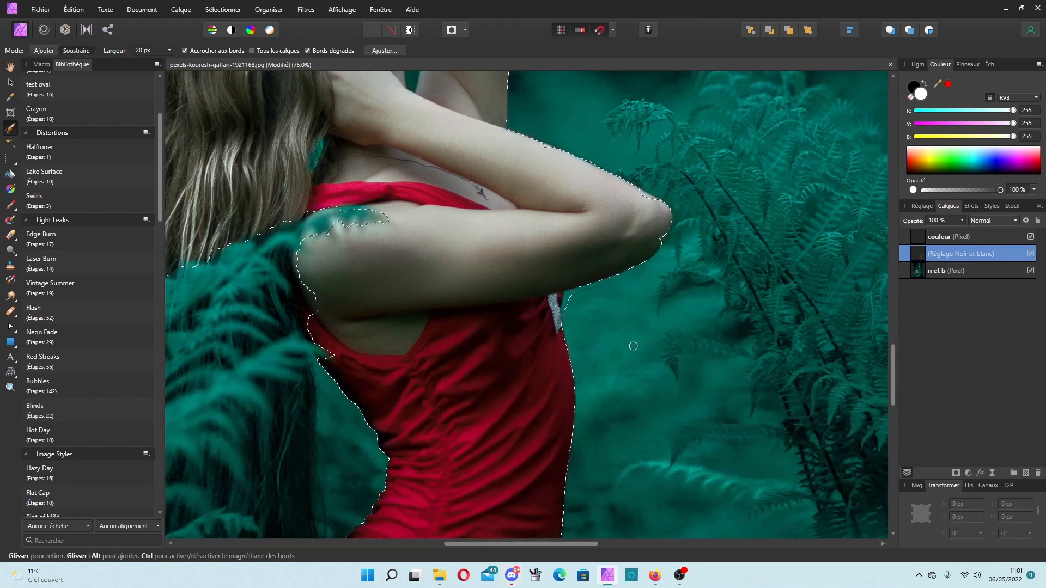
pyautogui.moveTo(571, 294); pyautogui.dragTo(565, 325)
# Step: Add the lower part of the red dress showing between the ferns below the hip to the selection
pyautogui.scroll(-5, 324, 312)
pyautogui.scroll(-4, 381, 408)
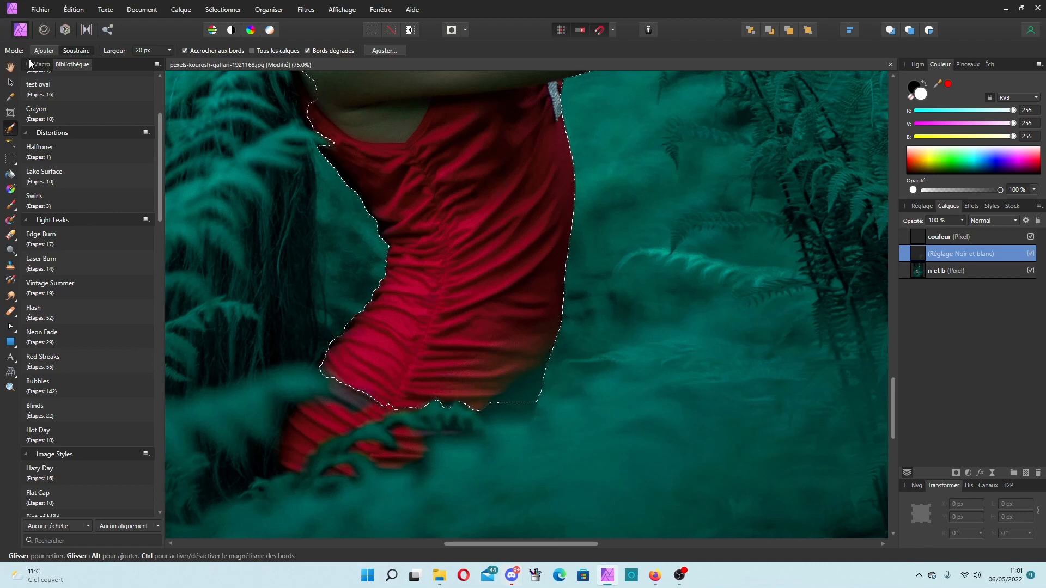
pyautogui.click(77, 50)
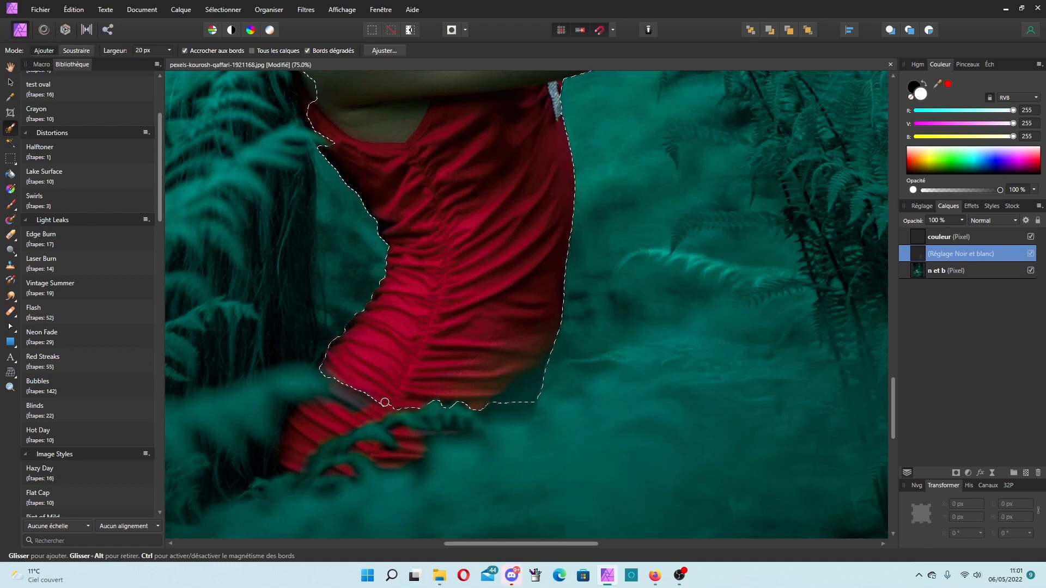
pyautogui.moveTo(385, 402)
pyautogui.mouseDown()
pyautogui.moveTo(378, 415)
pyautogui.moveTo(359, 416)
pyautogui.mouseUp()
pyautogui.moveTo(342, 416)
pyautogui.mouseDown()
pyautogui.moveTo(312, 404)
pyautogui.moveTo(307, 434)
pyautogui.moveTo(345, 425)
pyautogui.moveTo(310, 439)
pyautogui.moveTo(287, 468)
pyautogui.moveTo(303, 424)
pyautogui.mouseUp()
pyautogui.scroll(-3, 303, 425)
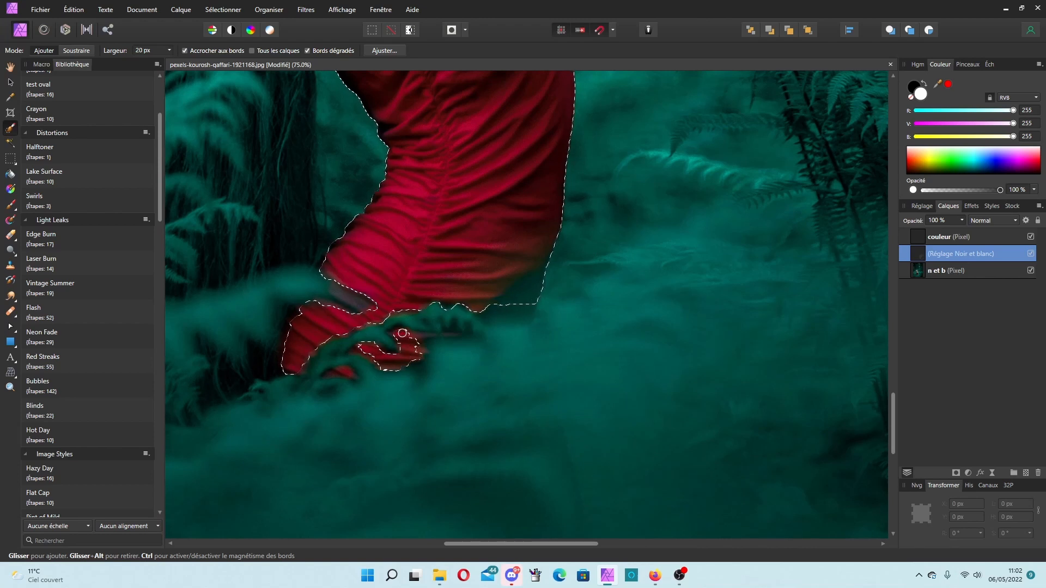
# Step: Add the remaining small red patches of the dress among the lowest ferns to the selection
pyautogui.moveTo(418, 347); pyautogui.dragTo(420, 353)
pyautogui.moveTo(332, 373); pyautogui.dragTo(351, 378)
pyautogui.scroll(1, 401, 377)
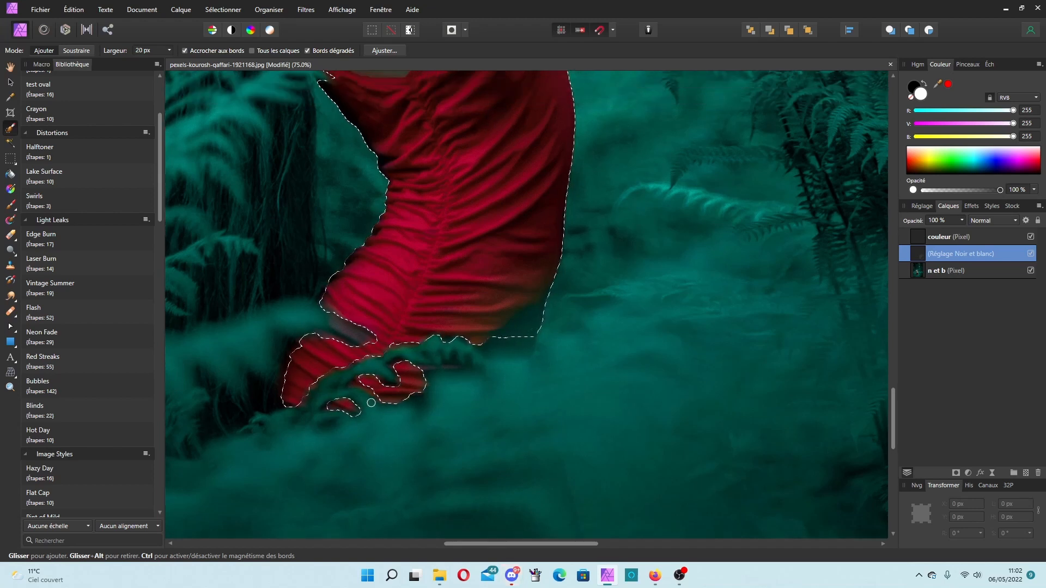
pyautogui.click(330, 424)
# Step: Add the long dark strands hanging behind the woman's back, between and below the fern fronds, to the selection
pyautogui.scroll(4, 501, 291)
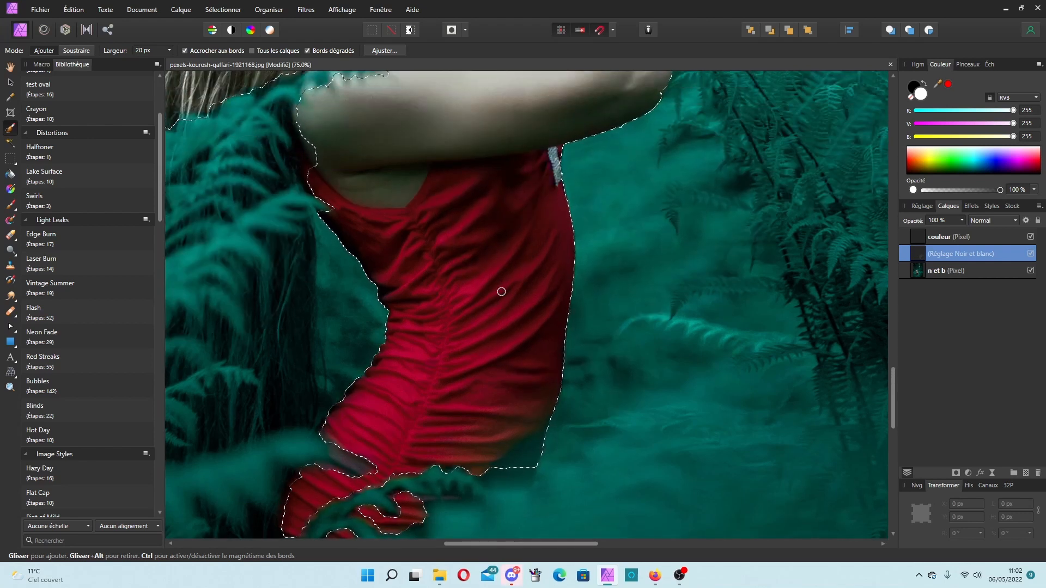
pyautogui.scroll(2, 315, 414)
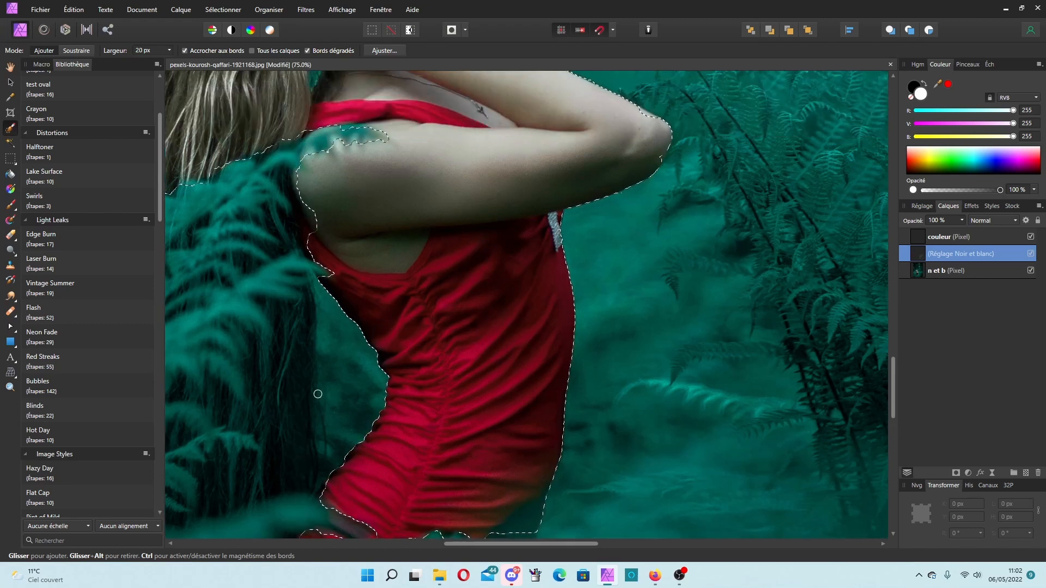
pyautogui.scroll(2, 332, 327)
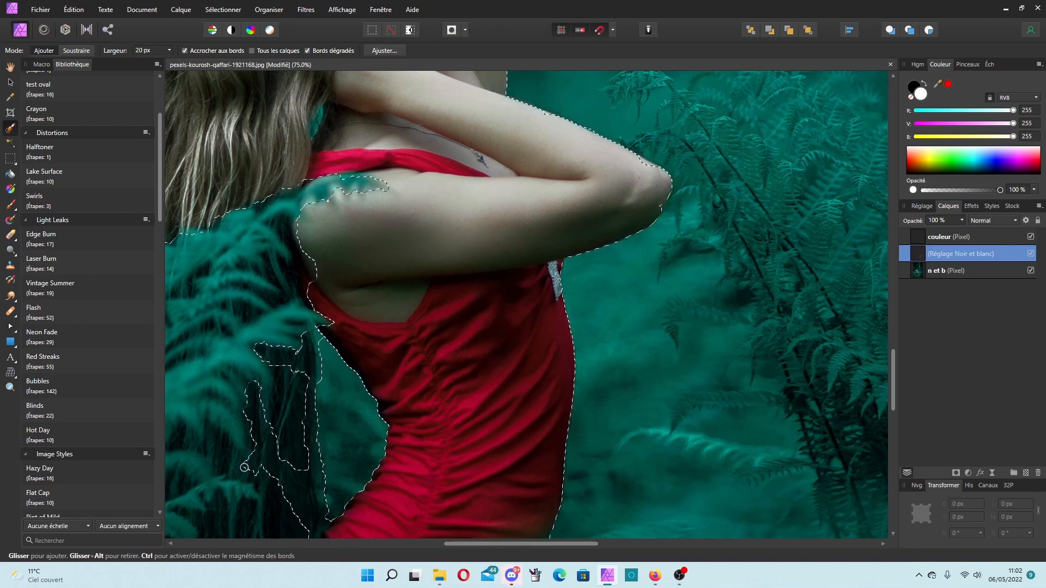
pyautogui.moveTo(212, 435)
pyautogui.mouseDown()
pyautogui.moveTo(221, 462)
pyautogui.moveTo(181, 430)
pyautogui.mouseUp()
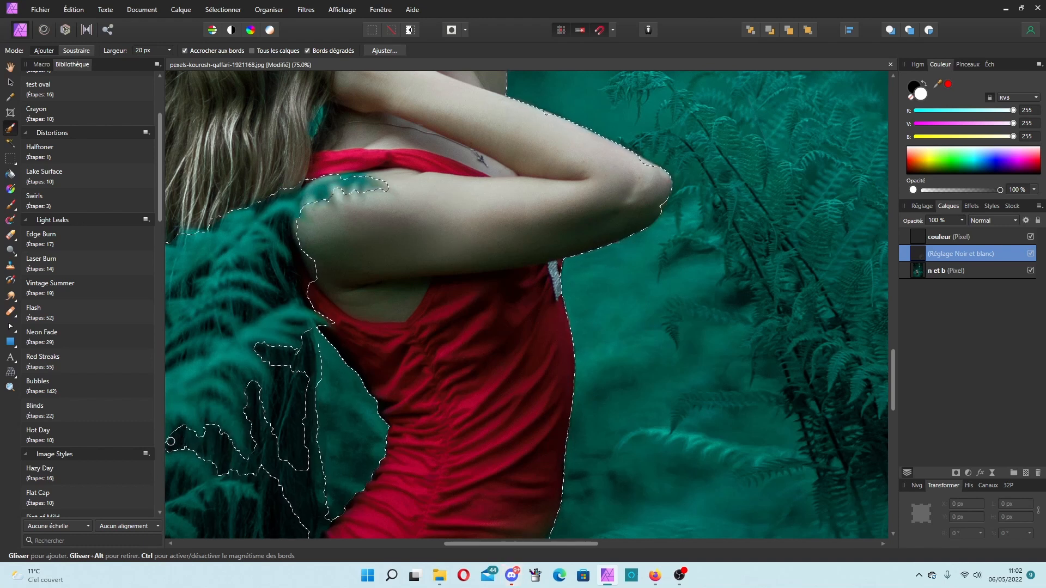
pyautogui.scroll(-3, 293, 442)
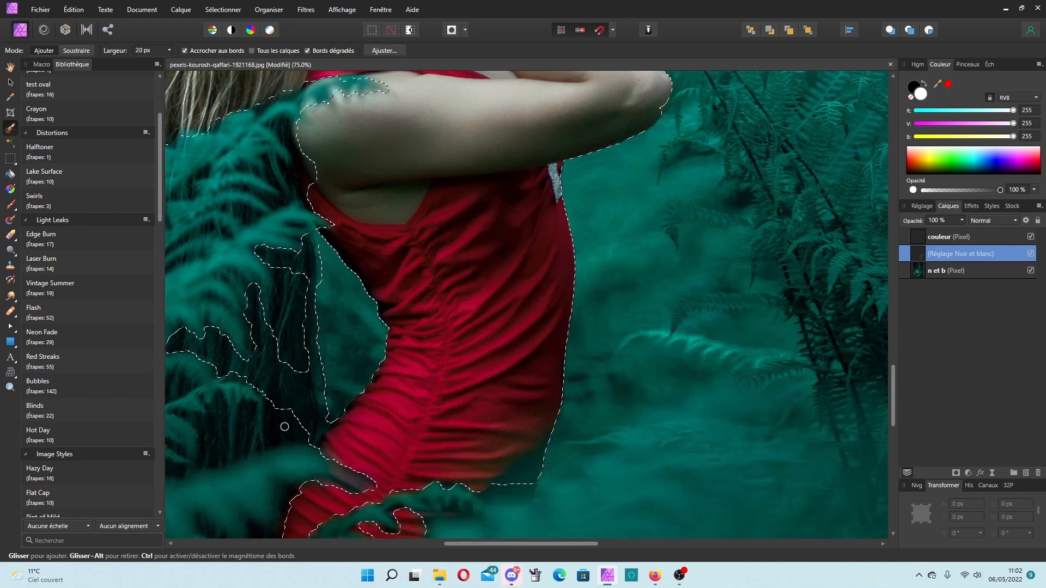
pyautogui.moveTo(211, 449)
pyautogui.mouseDown()
pyautogui.moveTo(184, 414)
pyautogui.moveTo(223, 434)
pyautogui.moveTo(212, 403)
pyautogui.moveTo(221, 393)
pyautogui.moveTo(242, 420)
pyautogui.moveTo(254, 410)
pyautogui.mouseUp()
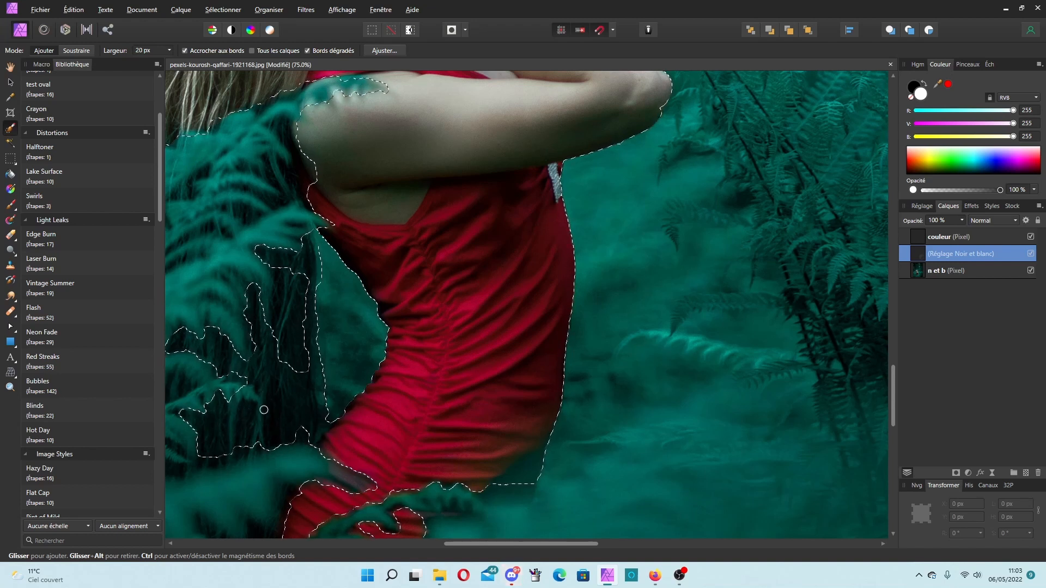
# Step: Remove the fern frond crossing the dark strands behind the back from the selection
pyautogui.press('alt')
pyautogui.click(86, 58)
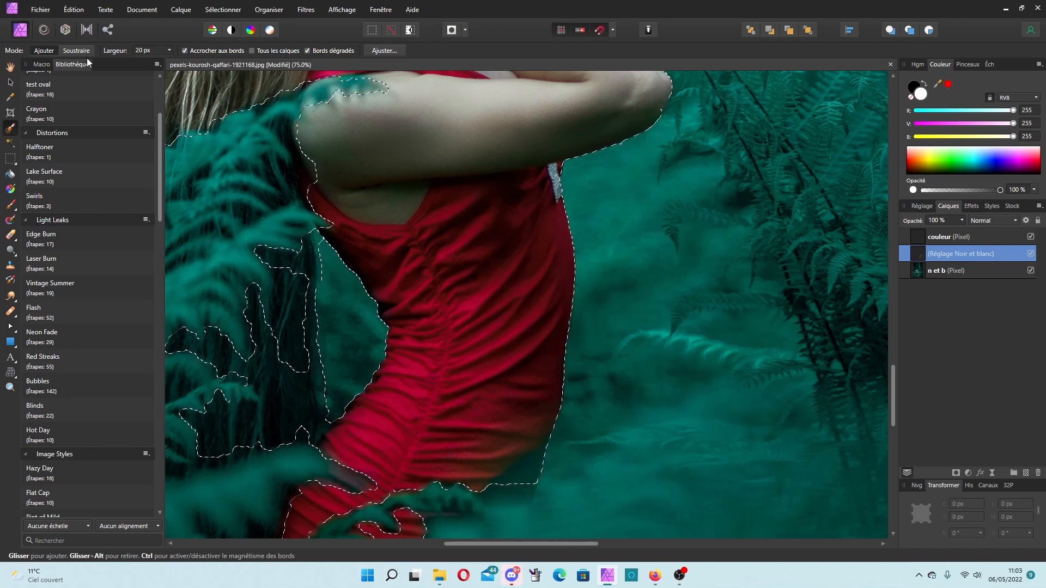
pyautogui.click(83, 51)
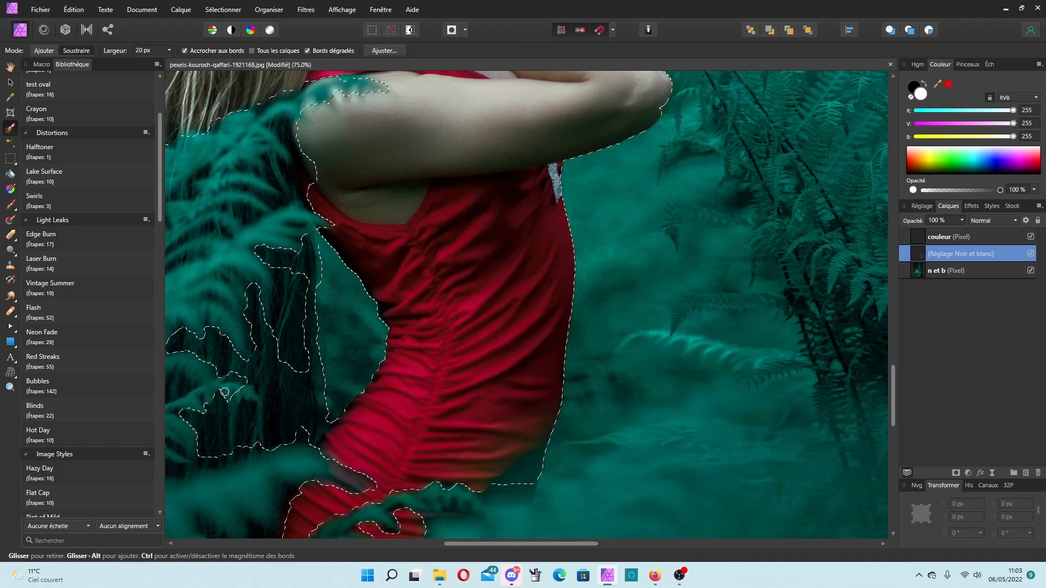
pyautogui.moveTo(221, 395); pyautogui.dragTo(258, 400)
# Step: Set the selection brush width to 10 px and add the dark strip beneath the strands, along the lower fern's upper edge, to the selection
pyautogui.click(149, 48)
pyautogui.write('10')
pyautogui.press('Return')
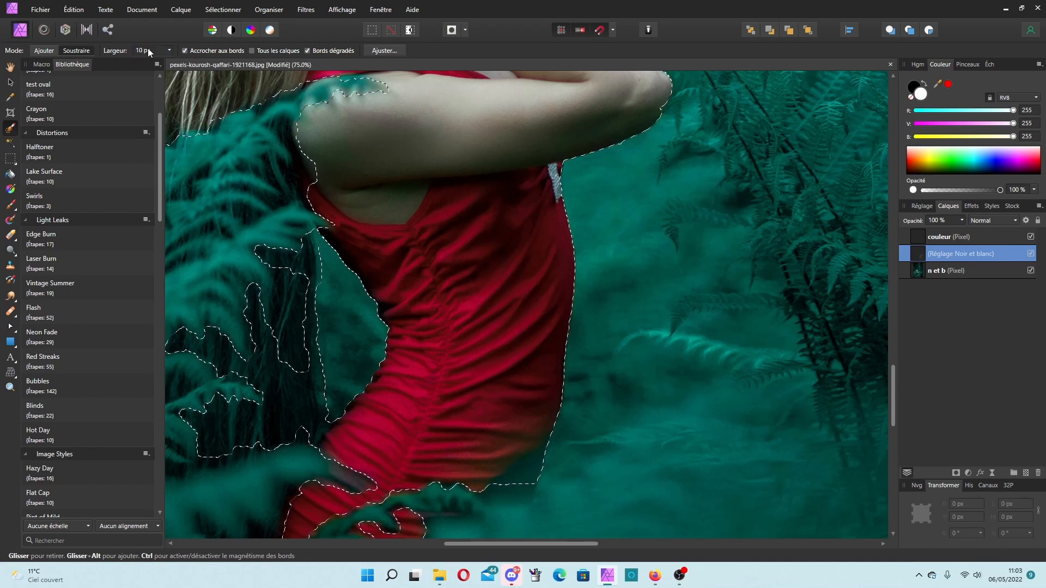
pyautogui.click(44, 51)
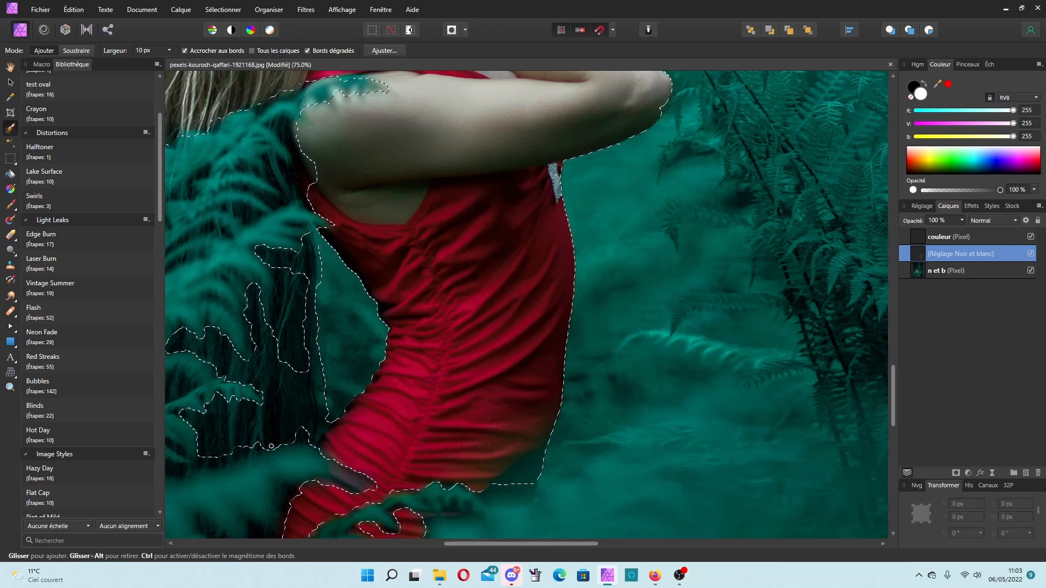
pyautogui.moveTo(277, 447)
pyautogui.mouseDown()
pyautogui.moveTo(213, 468)
pyautogui.moveTo(169, 468)
pyautogui.mouseUp()
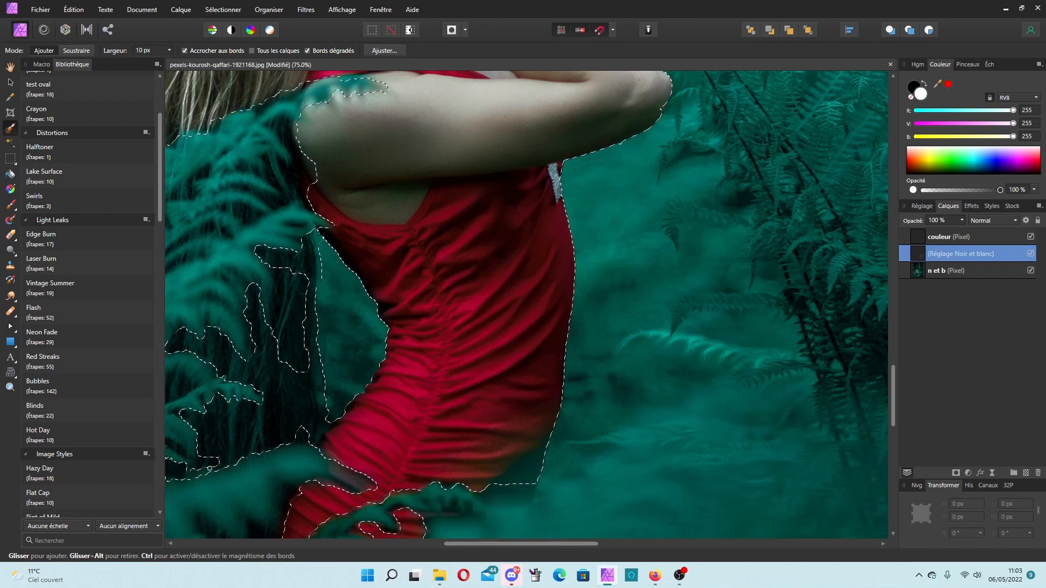
pyautogui.moveTo(217, 463)
pyautogui.mouseDown()
pyautogui.moveTo(164, 442)
pyautogui.moveTo(186, 468)
pyautogui.moveTo(167, 459)
pyautogui.mouseUp()
# Step: Refine the selection around the small fern tips beside the lower strands, removing the fronds and adding the dark gap between them
pyautogui.click(71, 50)
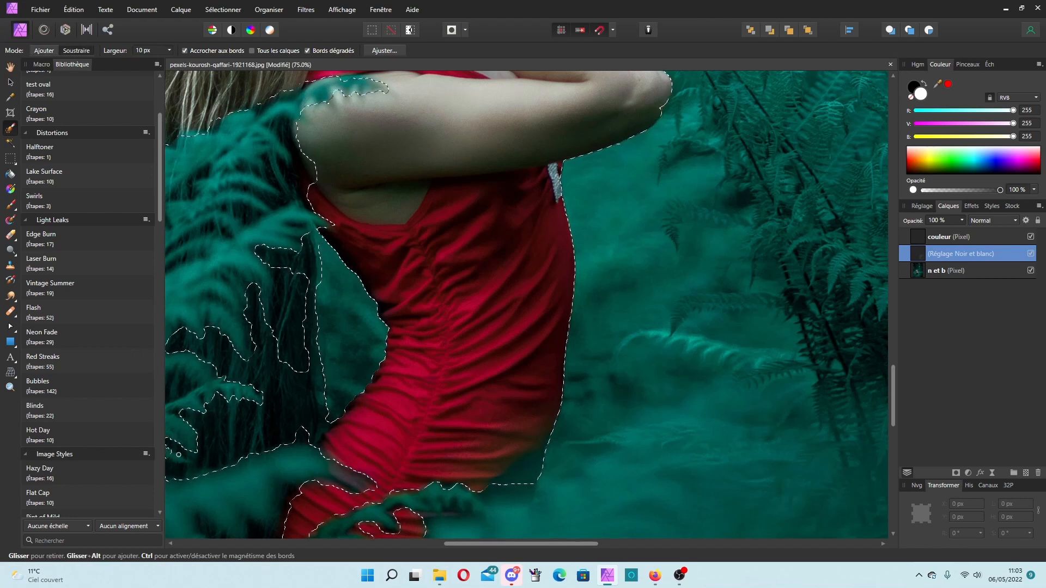
pyautogui.moveTo(178, 454); pyautogui.dragTo(186, 460)
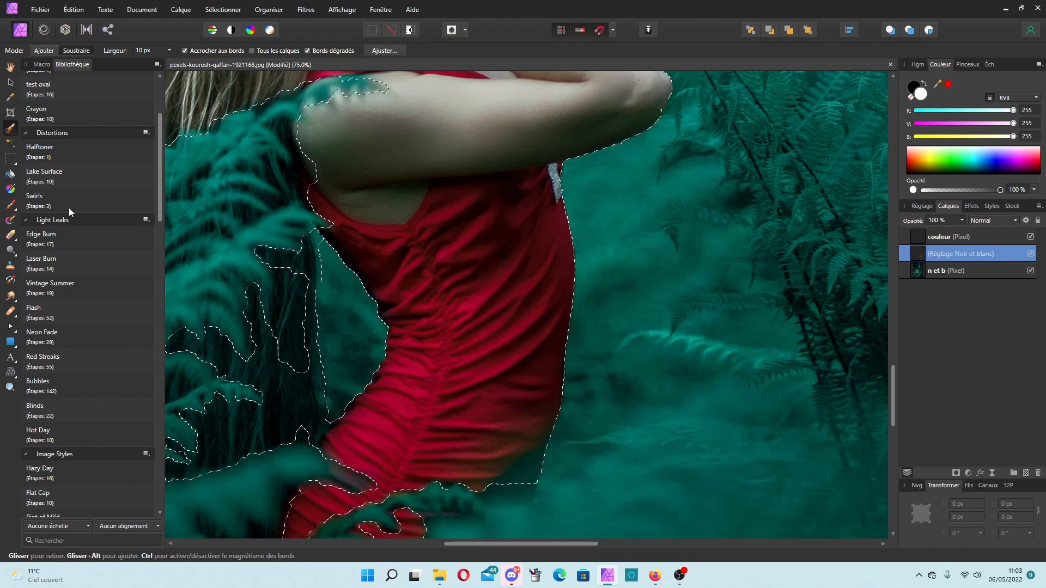
pyautogui.click(43, 49)
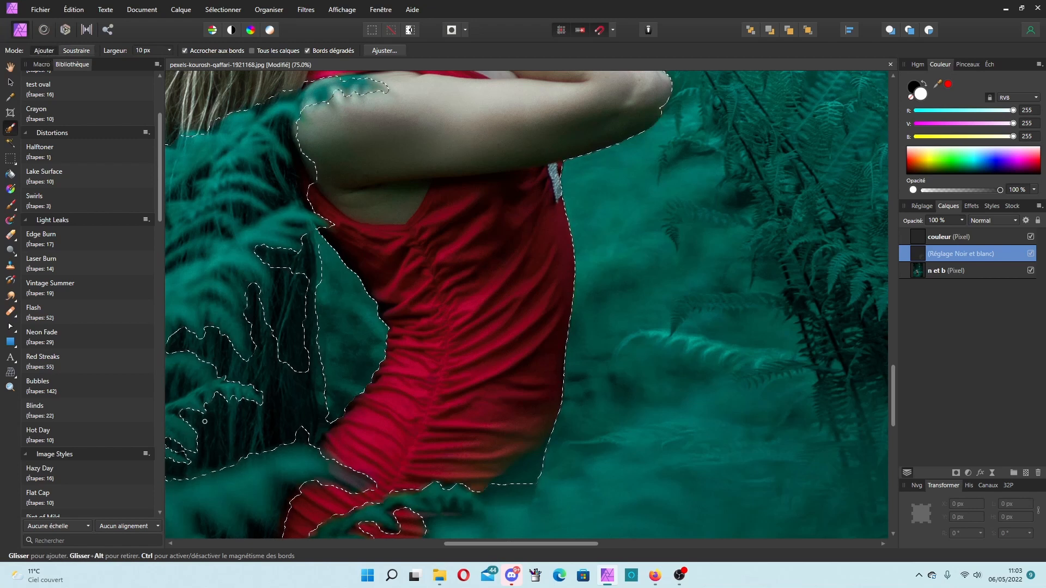
pyautogui.moveTo(205, 421)
pyautogui.mouseDown()
pyautogui.moveTo(191, 478)
pyautogui.moveTo(191, 445)
pyautogui.mouseUp()
pyautogui.click(80, 50)
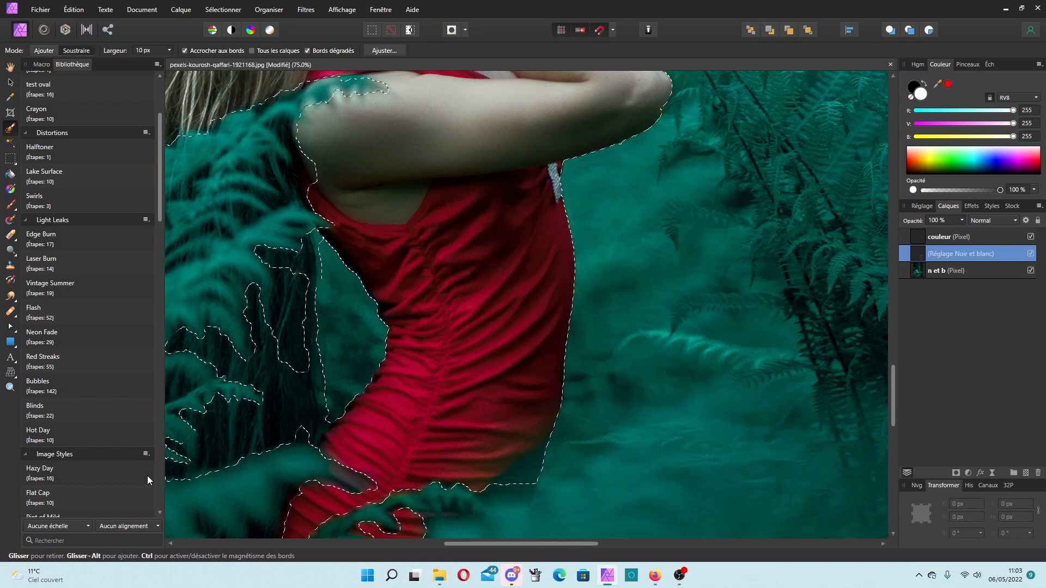
pyautogui.moveTo(182, 434); pyautogui.dragTo(191, 455)
# Step: Add the dark patch farther behind the strands to the selection and trim the green background off the strands' edge facing the dress
pyautogui.hotkey('ctrl', '-')
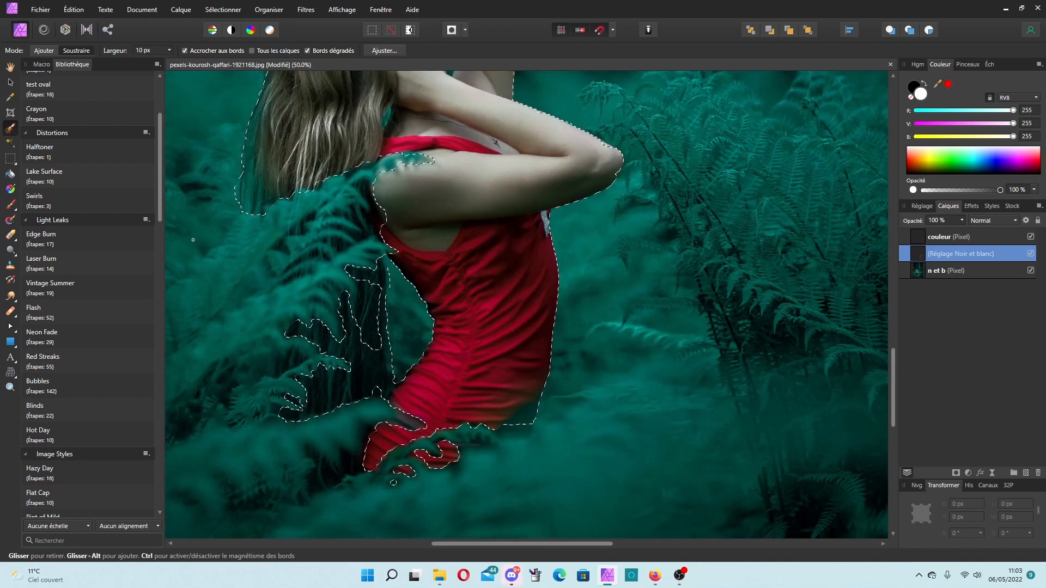
pyautogui.click(32, 54)
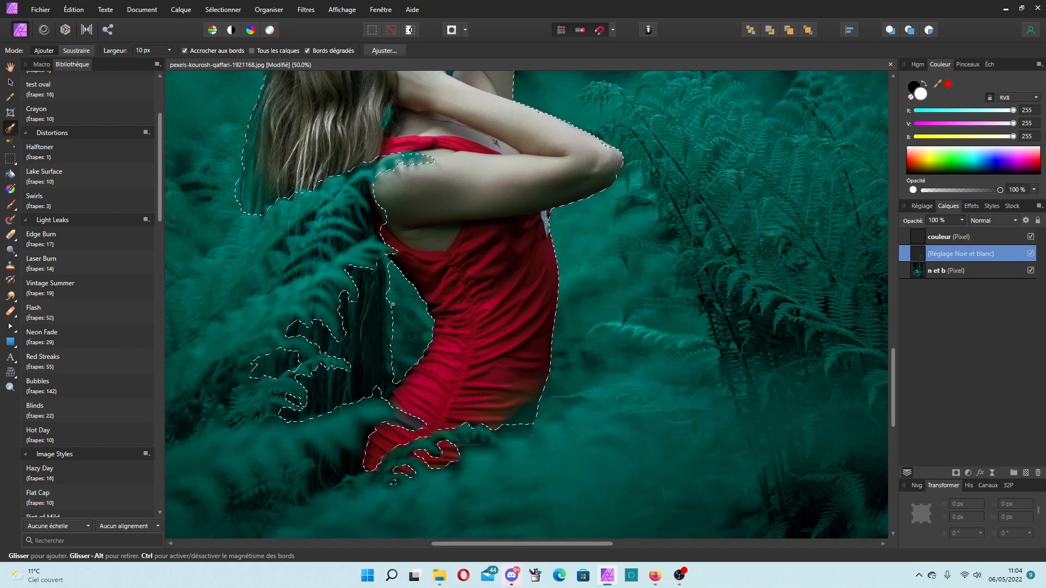
pyautogui.scroll(5, 390, 303)
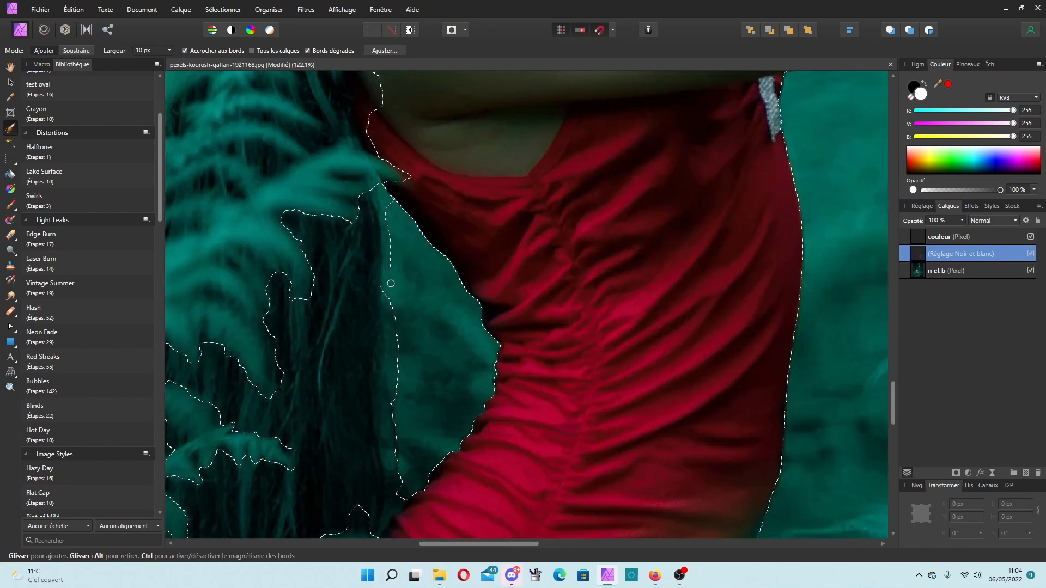
pyautogui.click(78, 49)
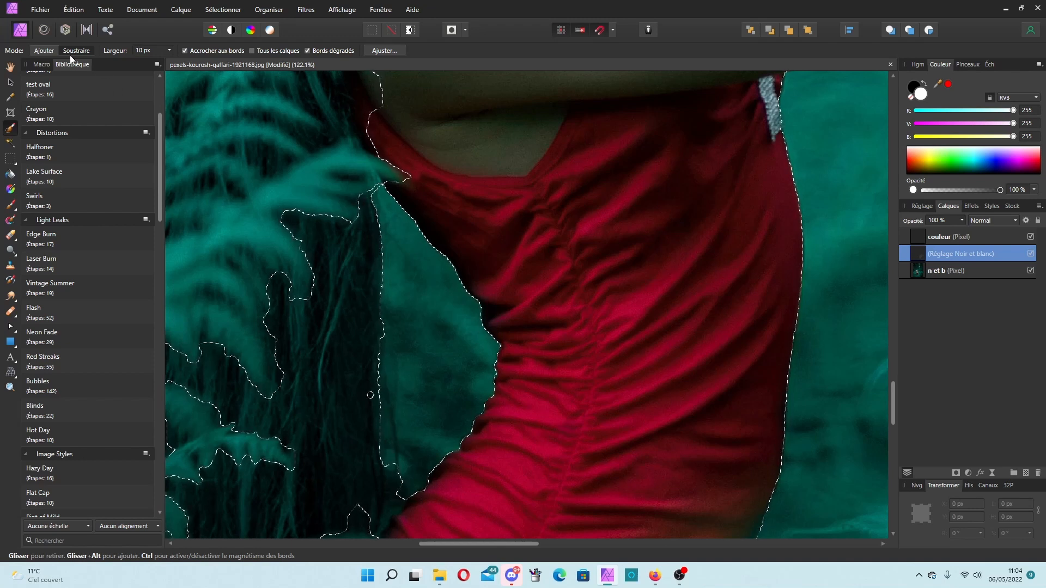
# Step: Fill the small hole inside the selected strands and the notch just above the lower fern
pyautogui.click(54, 51)
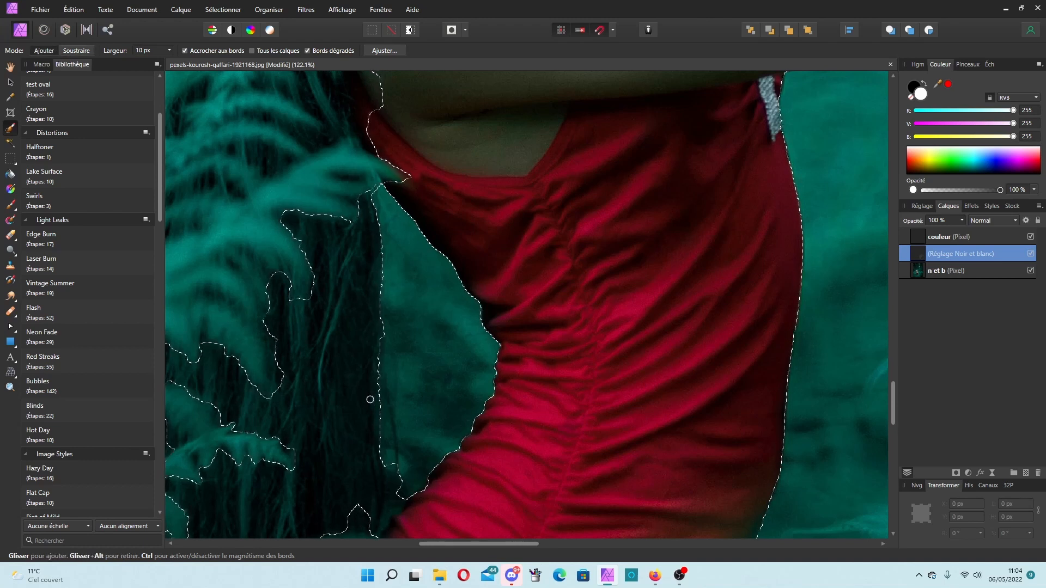
pyautogui.scroll(-4, 370, 397)
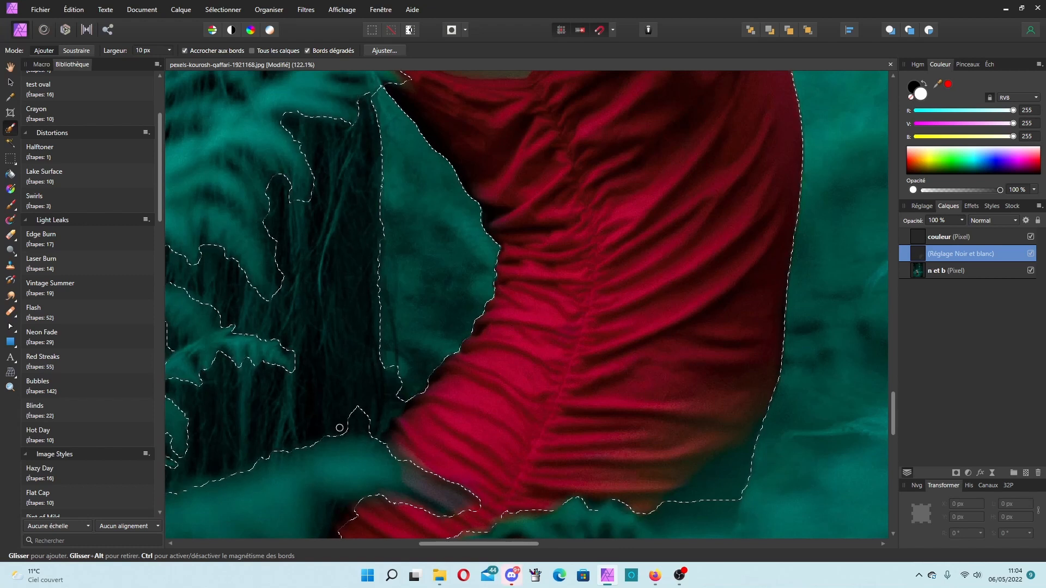
pyautogui.moveTo(339, 428); pyautogui.dragTo(380, 423)
pyautogui.scroll(-4, 357, 423)
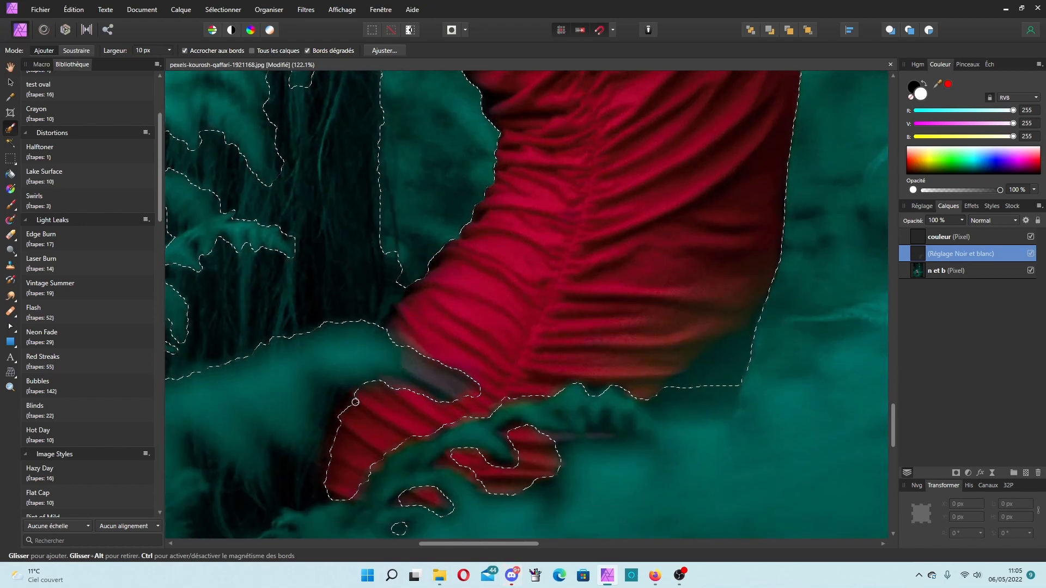
pyautogui.scroll(4, 231, 241)
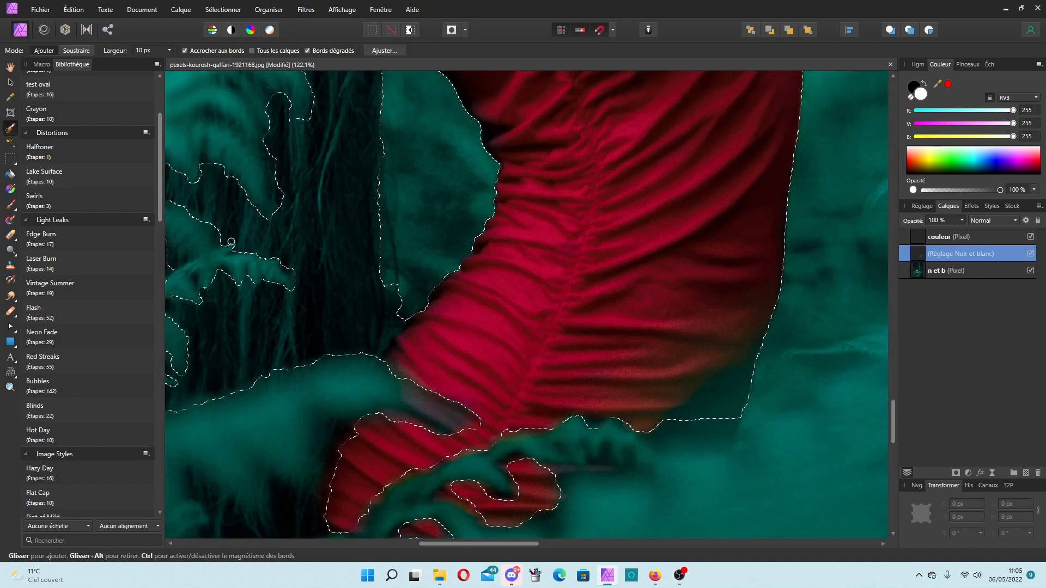
# Step: Add the dark hair gaps between the fern fronds behind the upper arm to the selection, leaving out the fronds themselves
pyautogui.scroll(10, 231, 241)
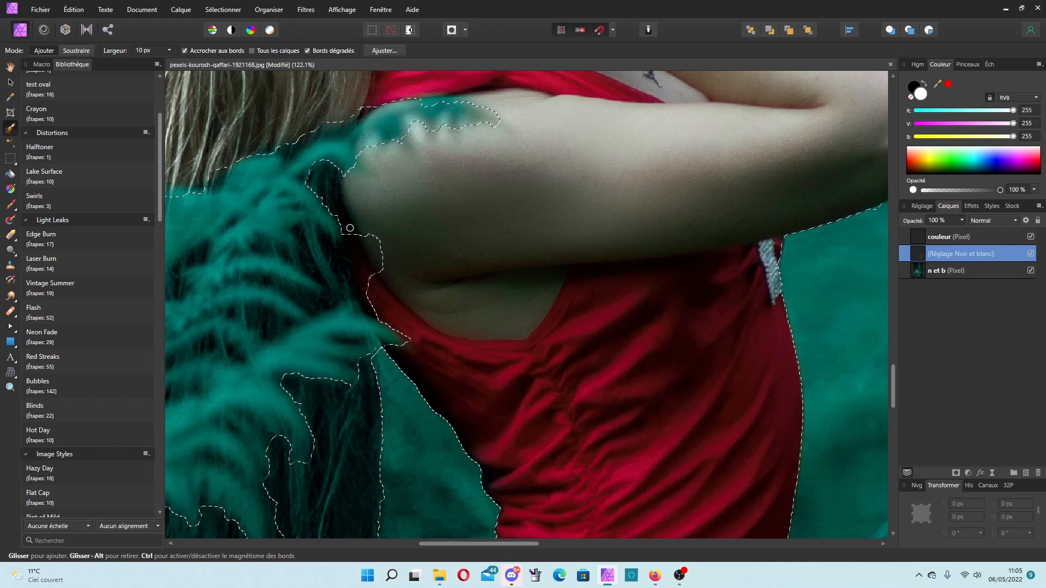
pyautogui.moveTo(344, 281)
pyautogui.mouseDown()
pyautogui.moveTo(322, 235)
pyautogui.moveTo(346, 267)
pyautogui.moveTo(361, 262)
pyautogui.moveTo(367, 239)
pyautogui.moveTo(377, 309)
pyautogui.moveTo(351, 289)
pyautogui.moveTo(325, 307)
pyautogui.moveTo(306, 298)
pyautogui.mouseUp()
pyautogui.click(80, 50)
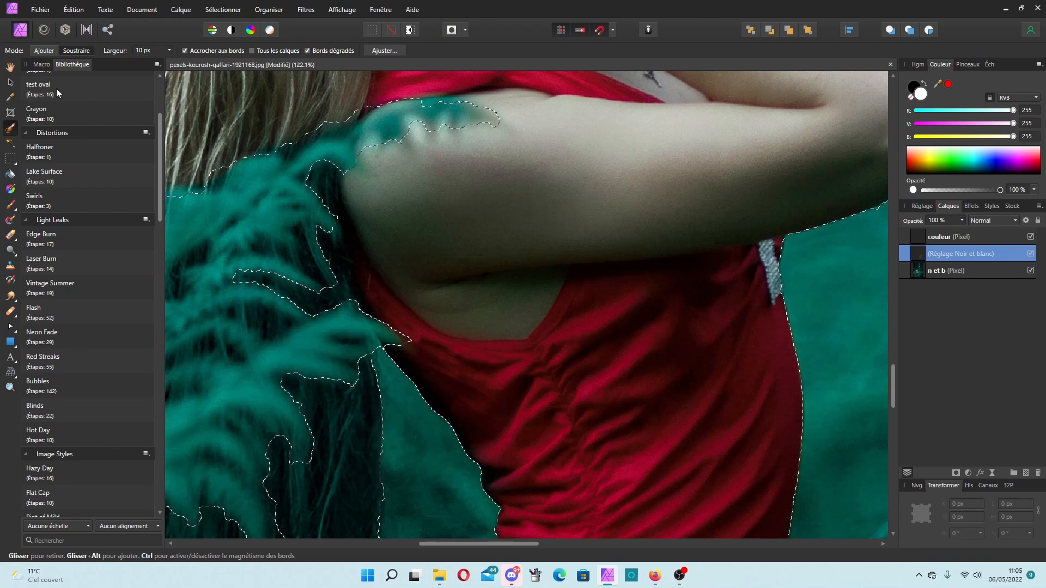
pyautogui.click(41, 51)
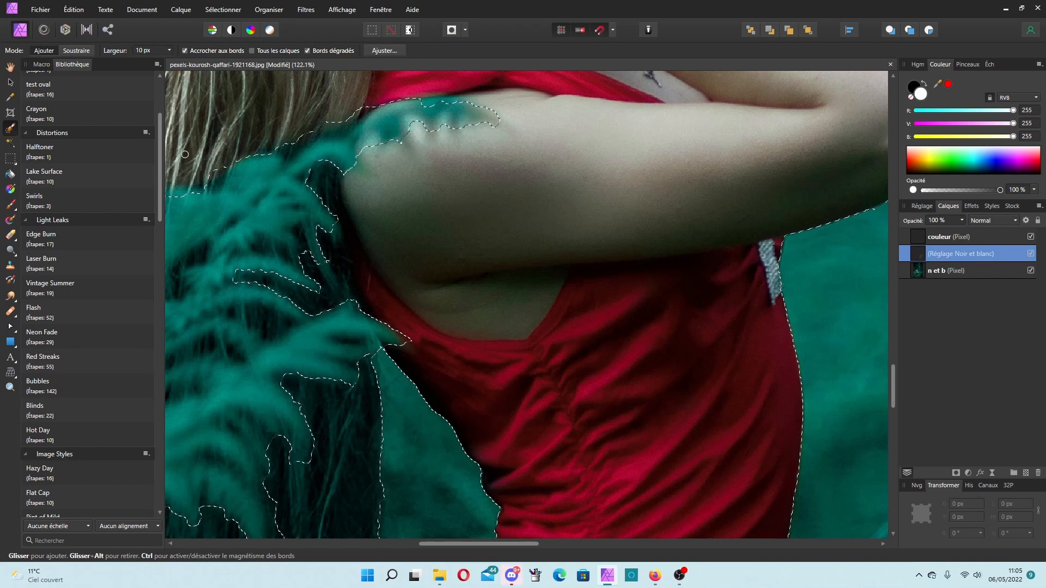
pyautogui.click(87, 49)
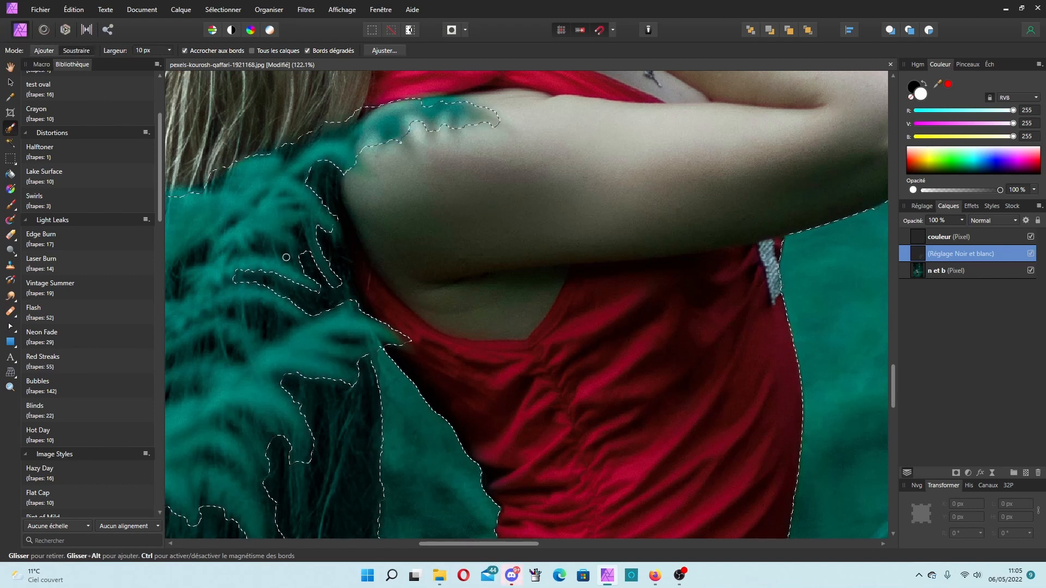
pyautogui.click(48, 54)
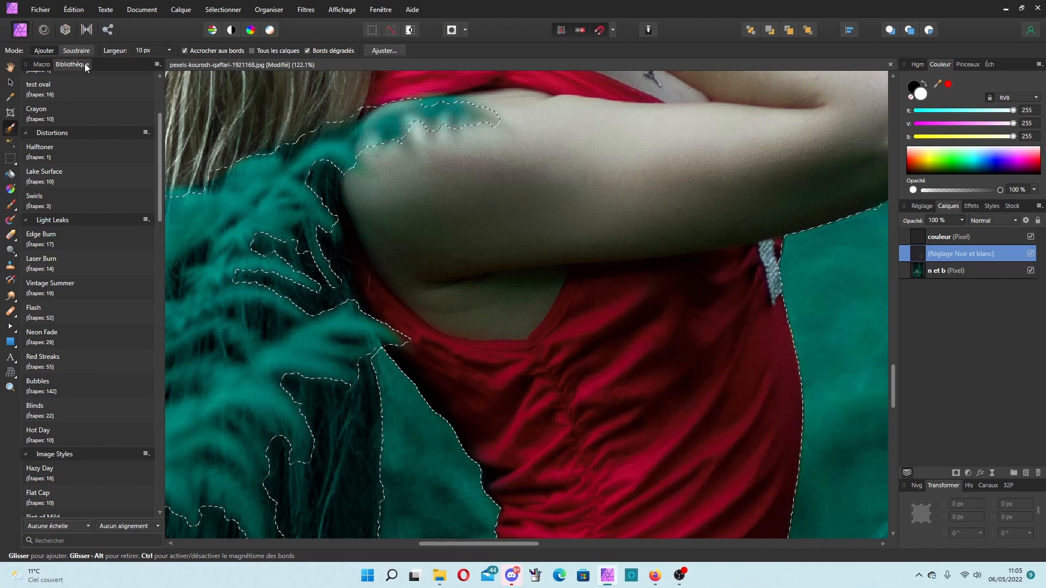
pyautogui.click(74, 51)
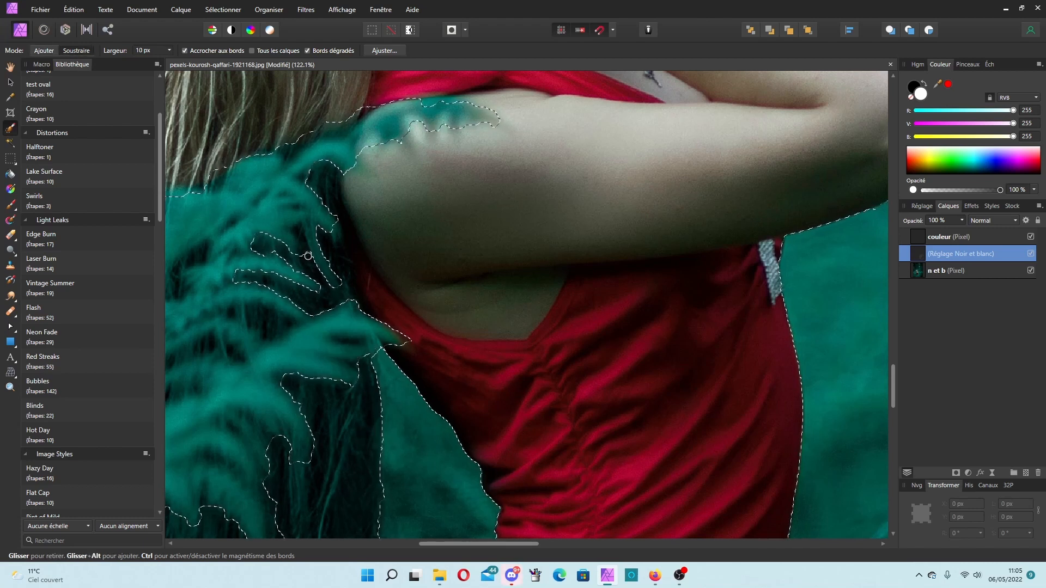
pyautogui.click(48, 50)
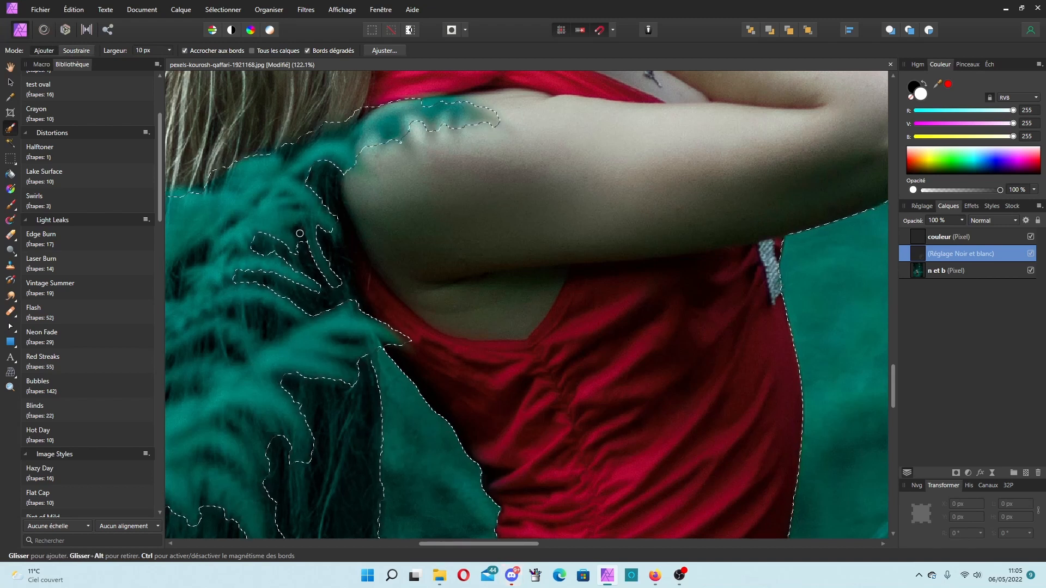
pyautogui.click(70, 52)
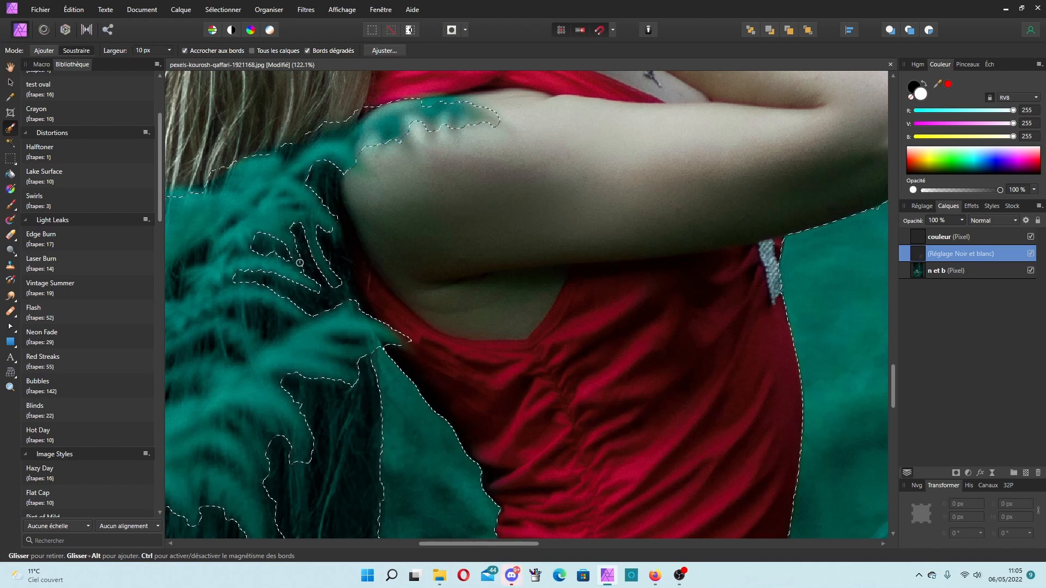
pyautogui.scroll(-2, 314, 271)
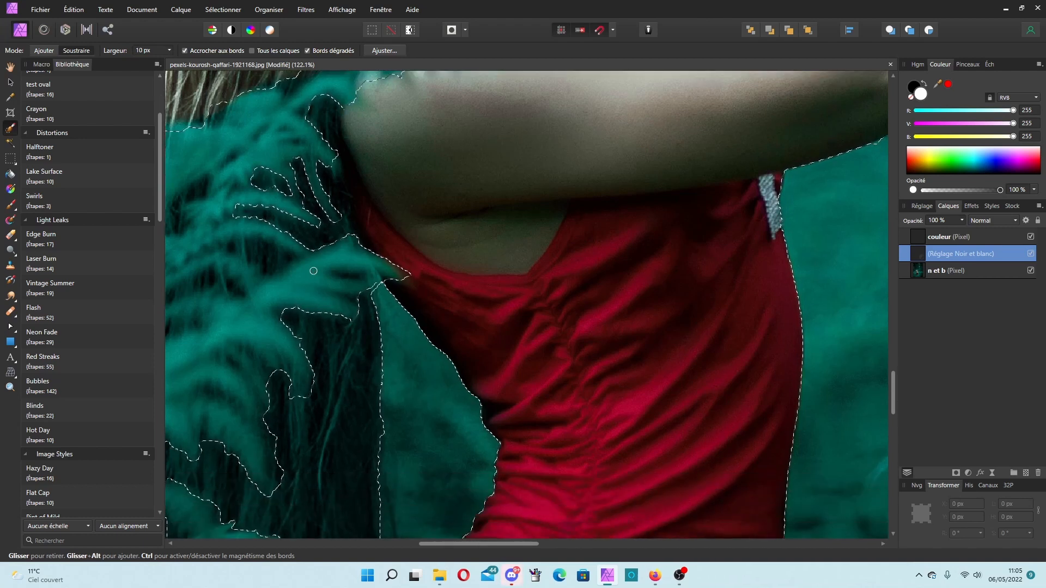
# Step: Add the dark gaps just above the fern frond that points at the dress's open back to the selection
pyautogui.click(45, 50)
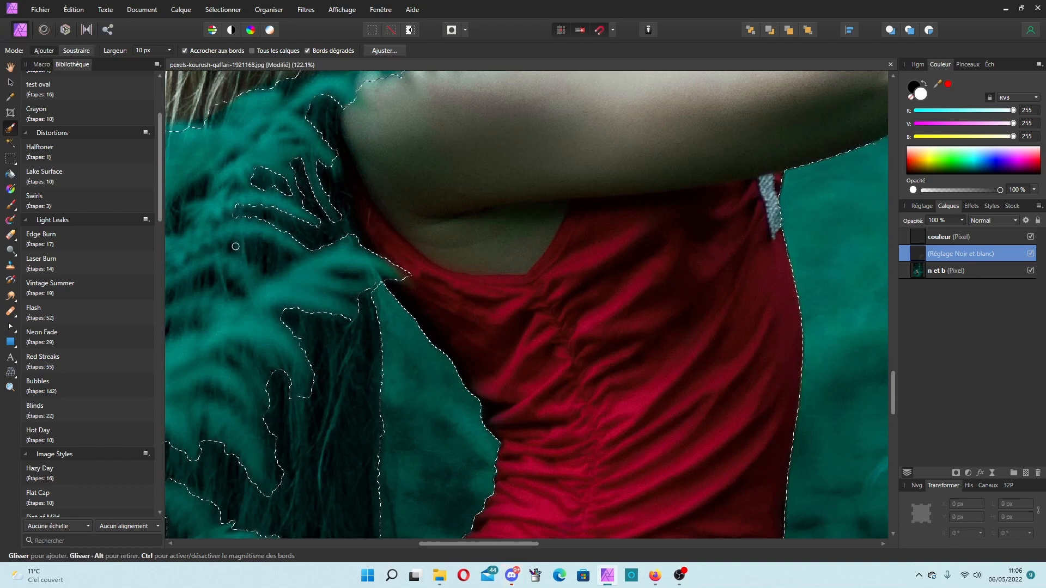
pyautogui.moveTo(234, 247); pyautogui.dragTo(284, 258)
pyautogui.moveTo(231, 284)
pyautogui.mouseDown()
pyautogui.moveTo(238, 293)
pyautogui.moveTo(190, 283)
pyautogui.moveTo(212, 280)
pyautogui.mouseUp()
pyautogui.scroll(-1, 213, 280)
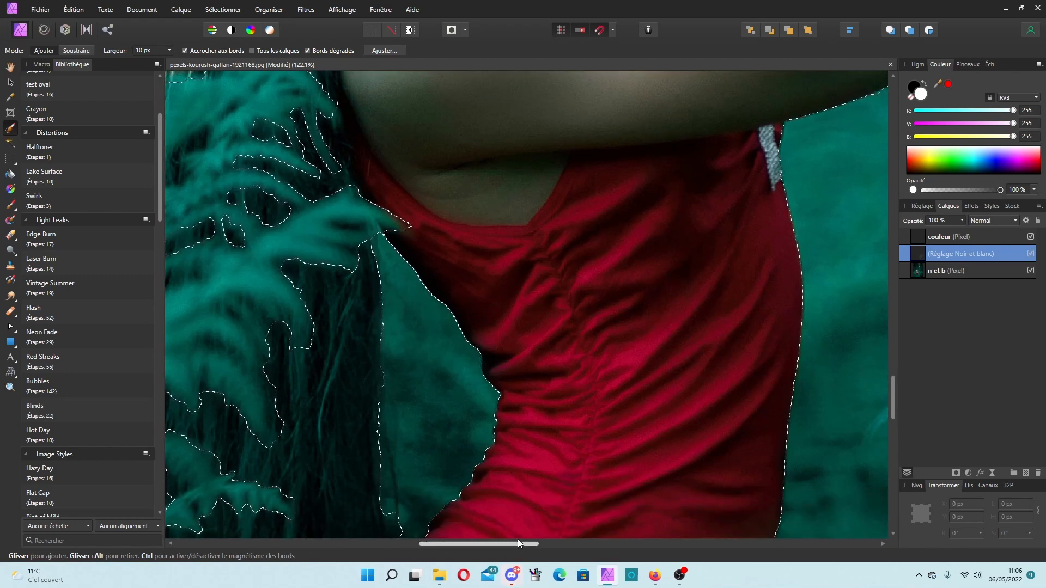
# Step: Add the narrow dark hair gaps farther back among the fronds, below the ends of the blonde hair, to the selection
pyautogui.moveTo(517, 543); pyautogui.dragTo(484, 543)
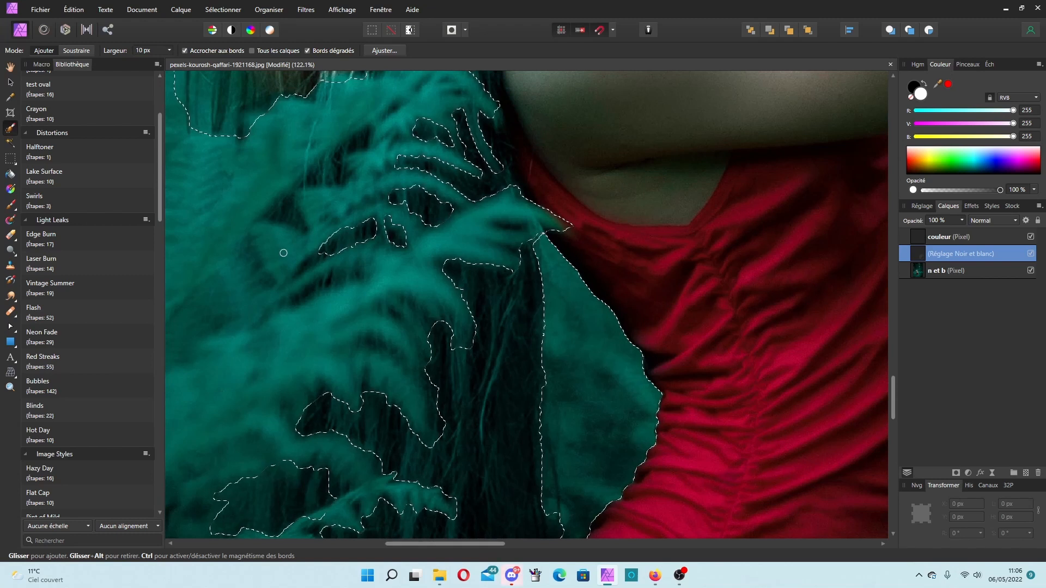
pyautogui.moveTo(326, 254); pyautogui.dragTo(301, 272)
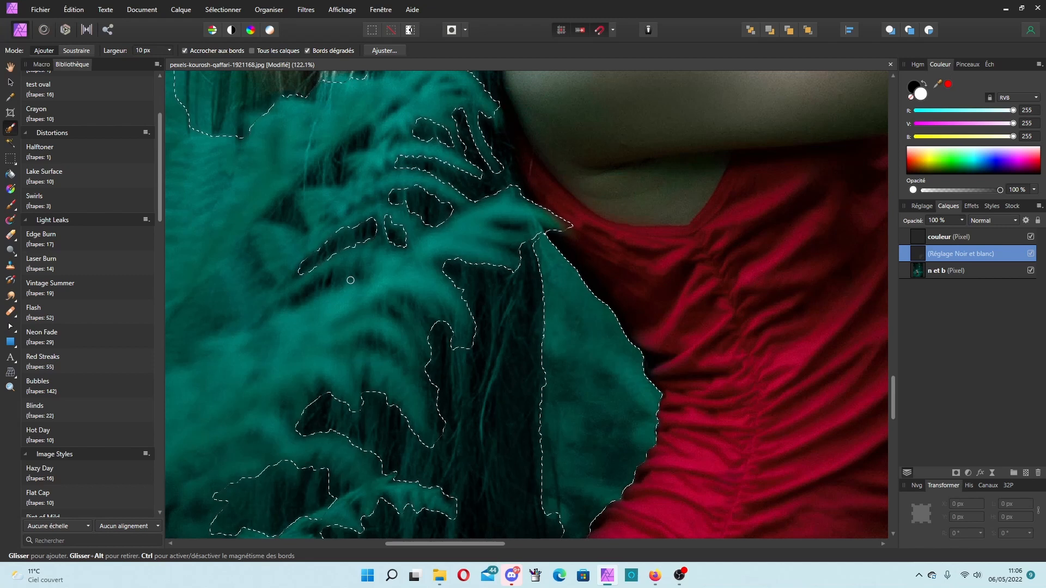
pyautogui.moveTo(328, 280)
pyautogui.mouseDown()
pyautogui.moveTo(296, 300)
pyautogui.moveTo(342, 276)
pyautogui.mouseUp()
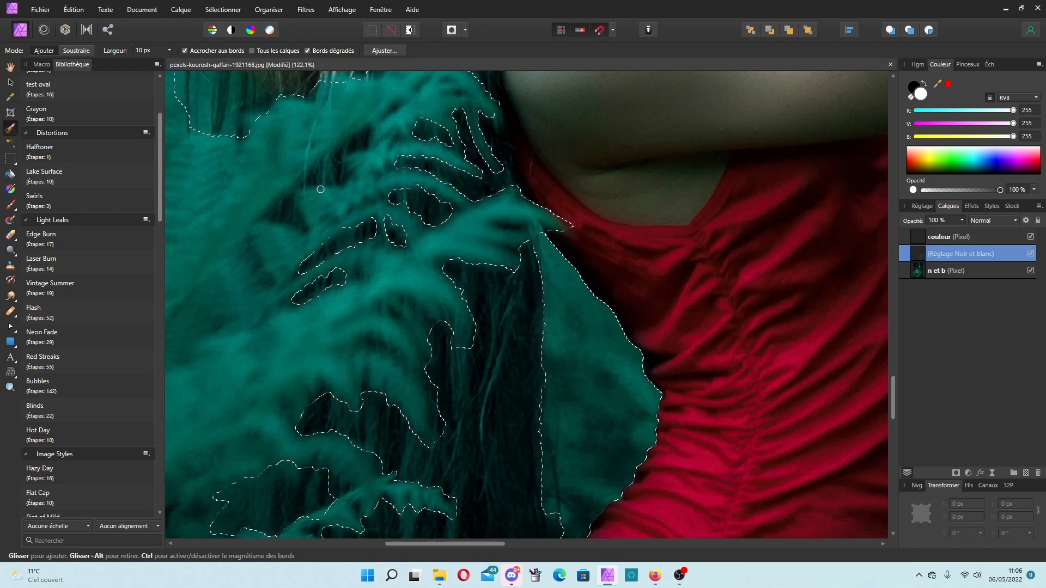
pyautogui.scroll(1, 319, 189)
pyautogui.moveTo(280, 230)
pyautogui.mouseDown()
pyautogui.moveTo(298, 245)
pyautogui.moveTo(290, 219)
pyautogui.moveTo(338, 194)
pyautogui.moveTo(340, 174)
pyautogui.moveTo(364, 154)
pyautogui.moveTo(330, 179)
pyautogui.mouseUp()
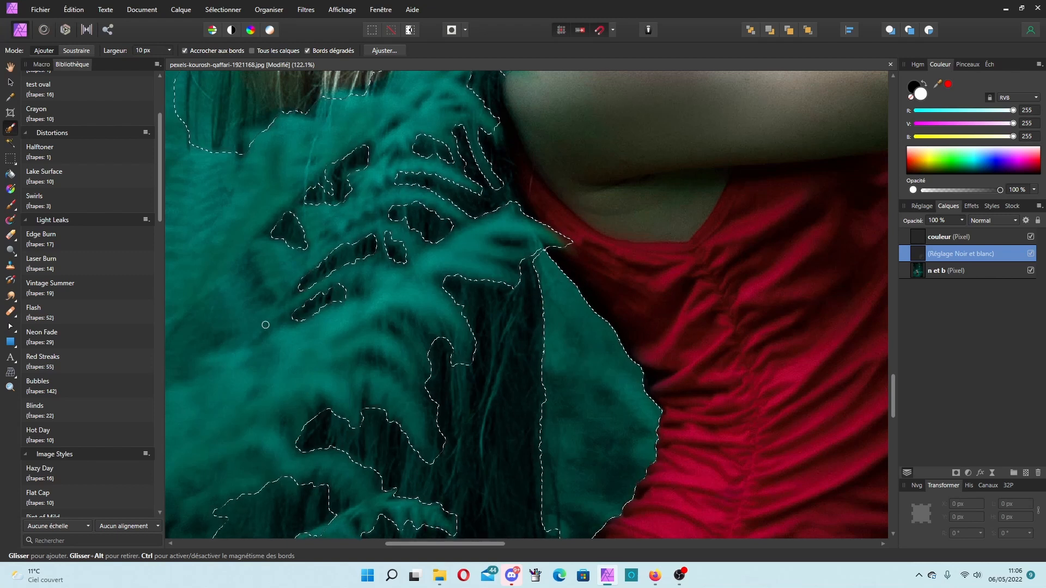
# Step: Refine the rearmost dark patch above the lower curved frond, trimming the frond's edge and extending the selection along it
pyautogui.scroll(-6, 266, 325)
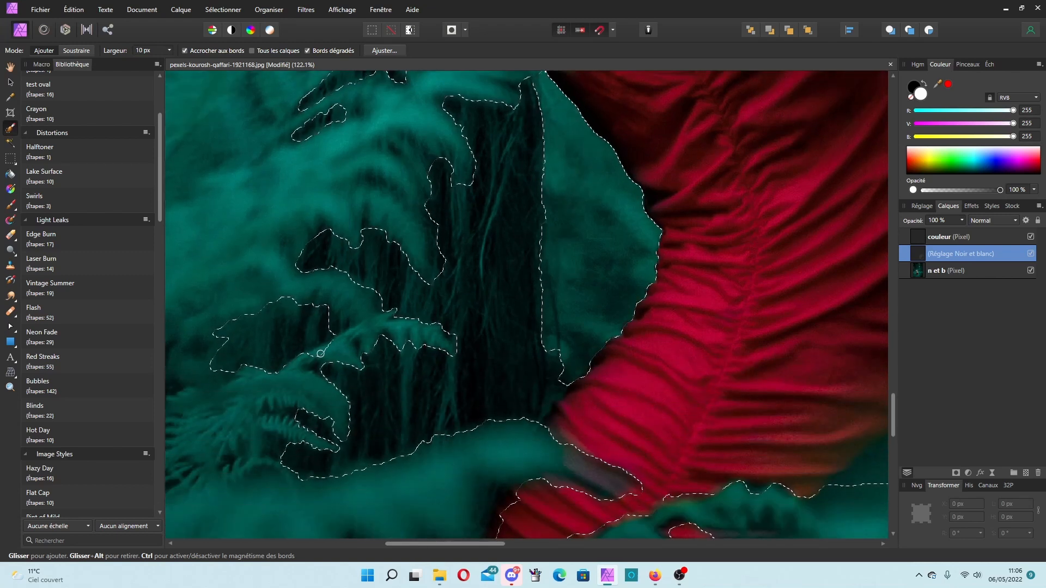
pyautogui.click(69, 48)
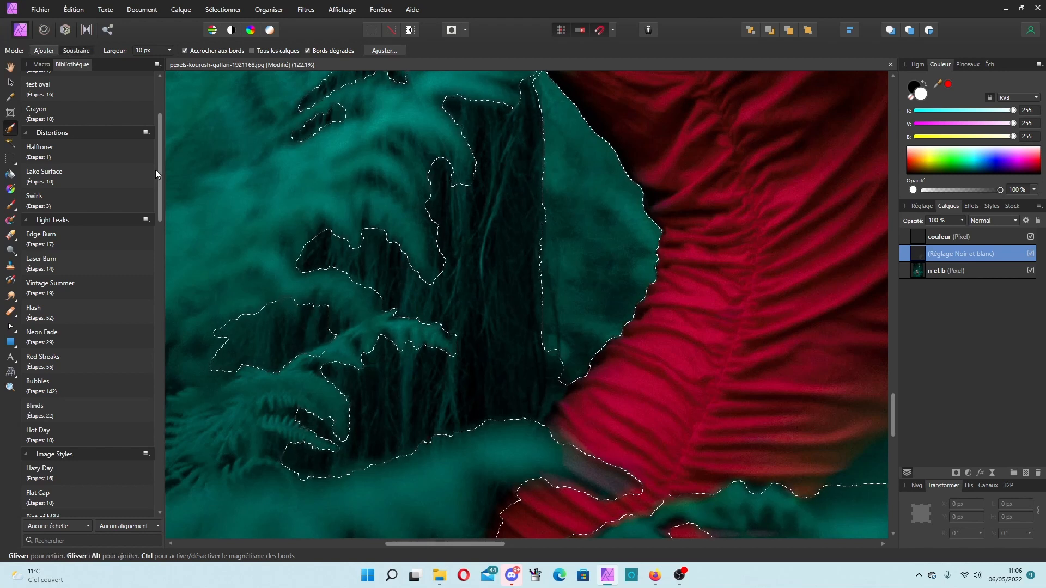
pyautogui.click(76, 50)
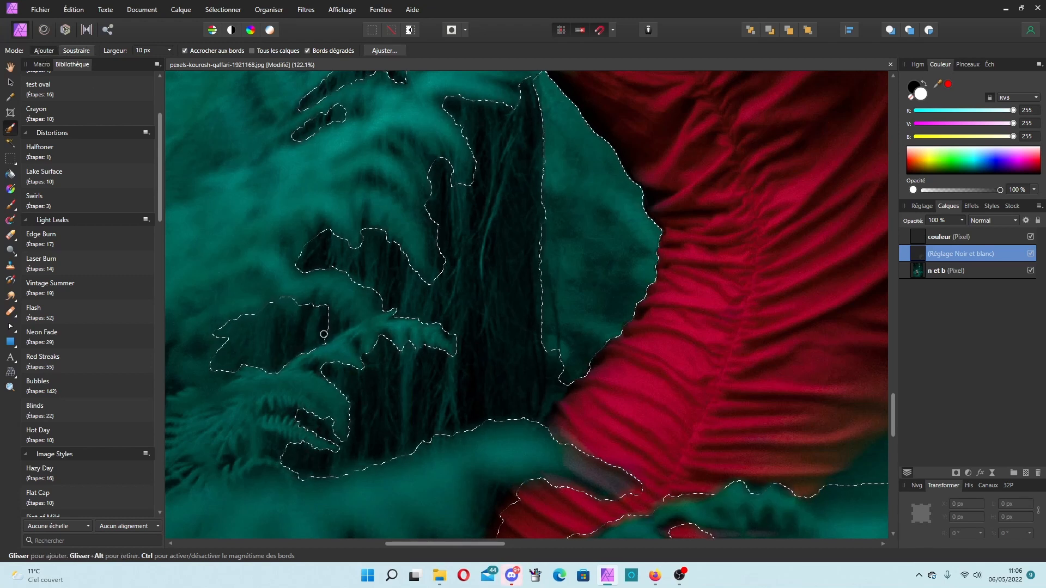
pyautogui.moveTo(325, 333); pyautogui.dragTo(346, 322)
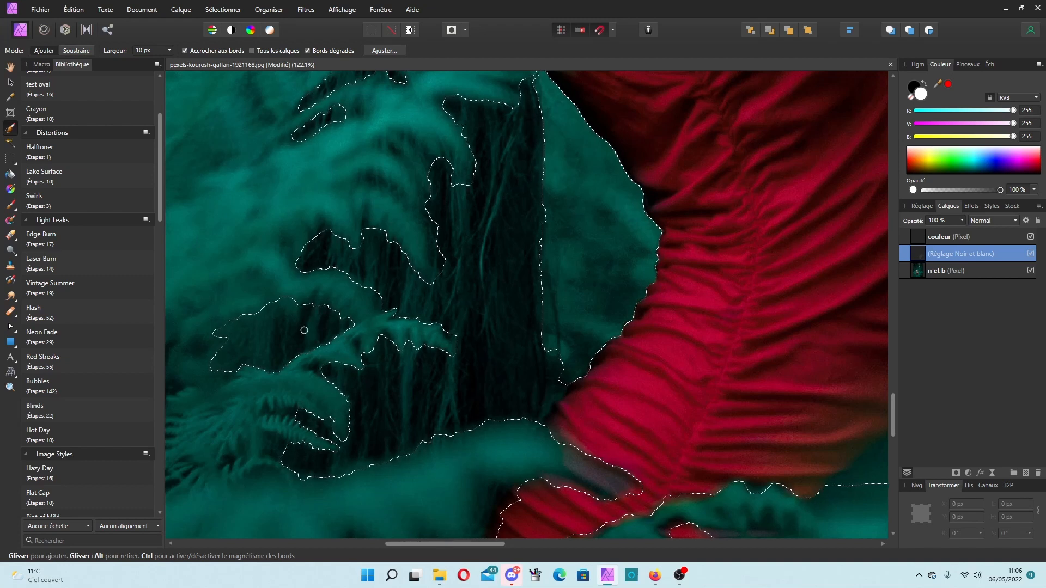
pyautogui.scroll(-3, 316, 343)
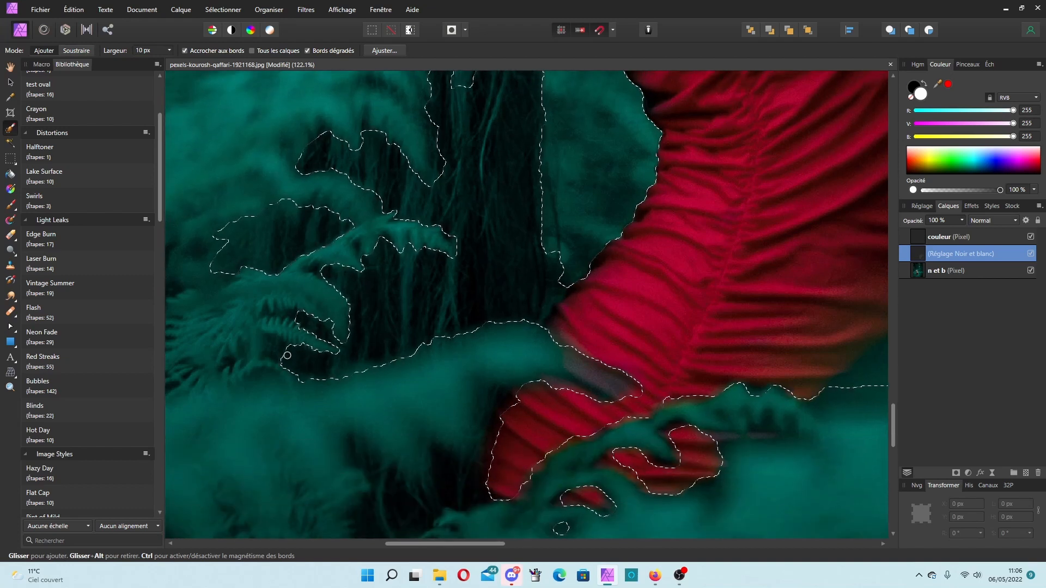
# Step: Extend the selection over the rearmost dark hair patch and the dark gap beneath the large frond beside the dress, trimming off fern edges
pyautogui.moveTo(293, 360)
pyautogui.mouseDown()
pyautogui.moveTo(271, 343)
pyautogui.moveTo(298, 318)
pyautogui.moveTo(265, 314)
pyautogui.mouseUp()
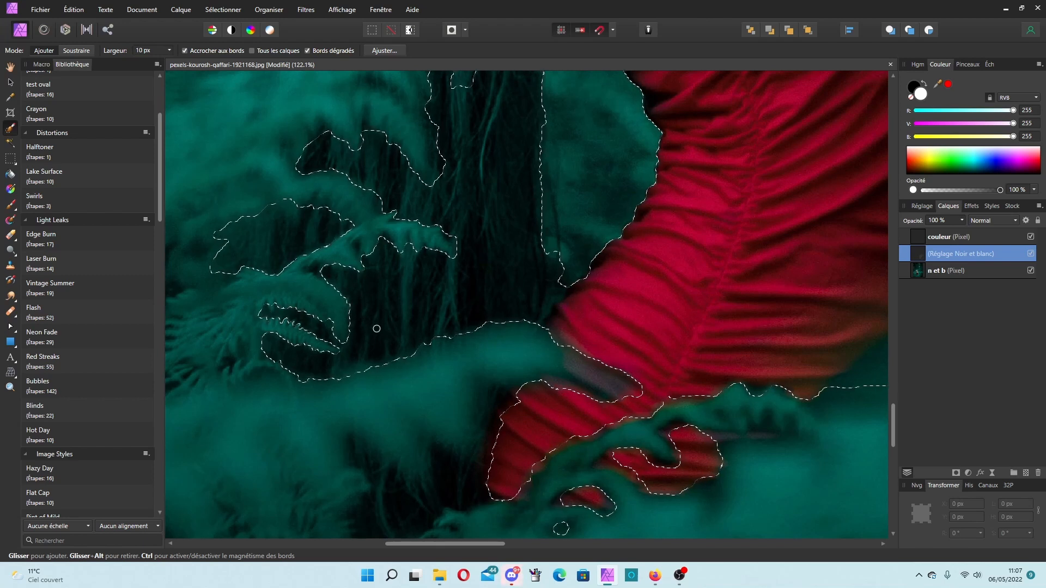
pyautogui.scroll(-4, 376, 329)
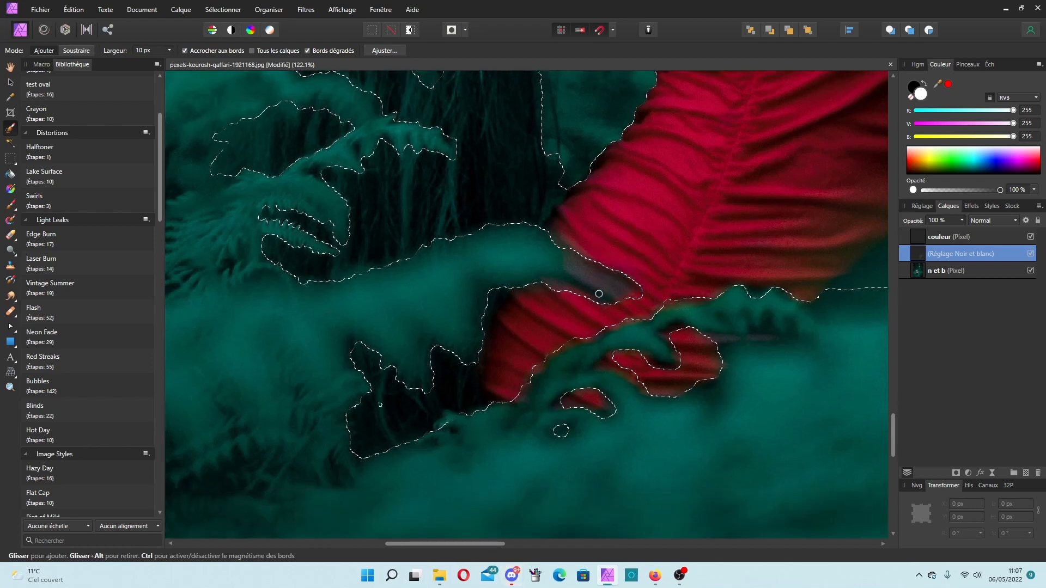
pyautogui.scroll(-2, 533, 325)
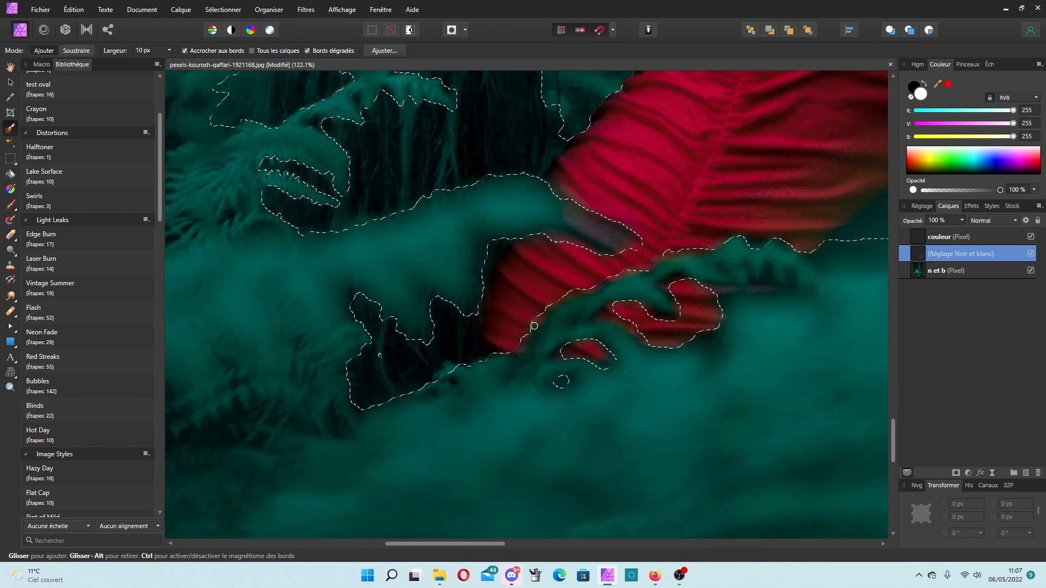
pyautogui.scroll(-2, 477, 347)
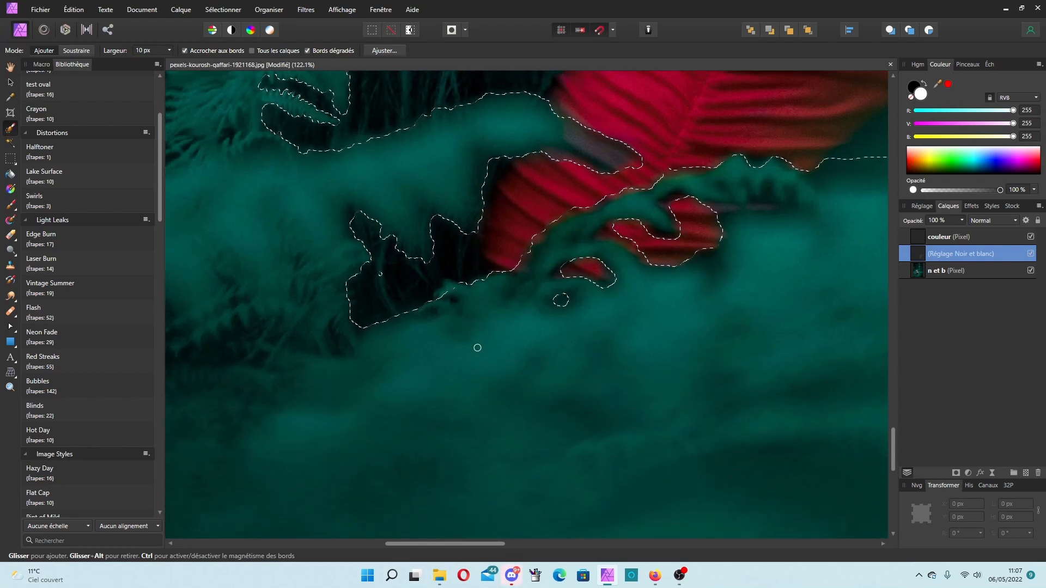
pyautogui.moveTo(458, 291)
pyautogui.mouseDown()
pyautogui.moveTo(425, 270)
pyautogui.moveTo(340, 292)
pyautogui.moveTo(411, 329)
pyautogui.moveTo(467, 314)
pyautogui.moveTo(472, 294)
pyautogui.moveTo(438, 297)
pyautogui.mouseUp()
pyautogui.click(76, 51)
pyautogui.scroll(-4, 437, 297)
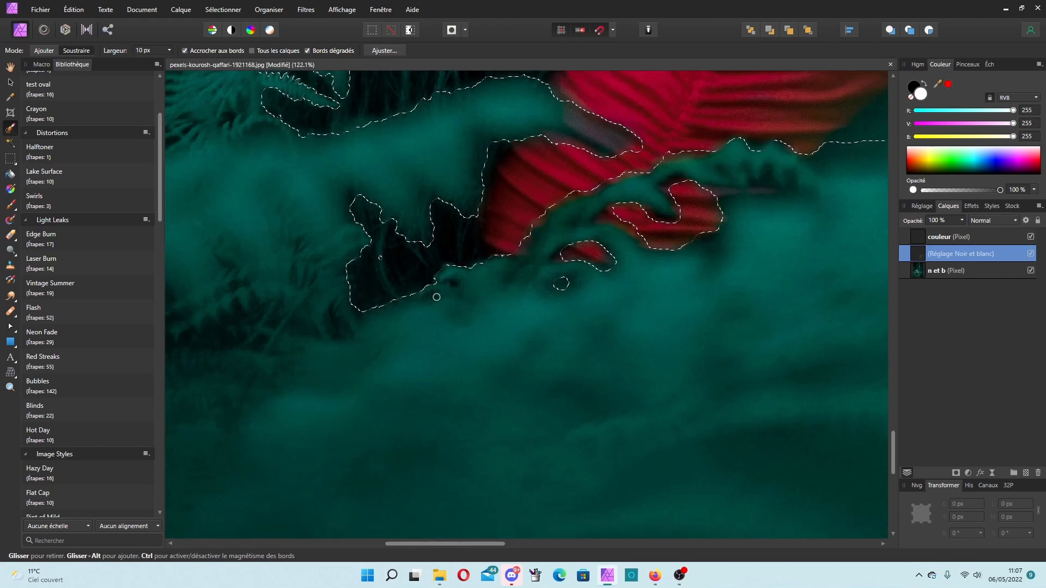
# Step: Trim the green background from the selection along the lower rear edge of the long hair, just above the ferns
pyautogui.scroll(2, 436, 297)
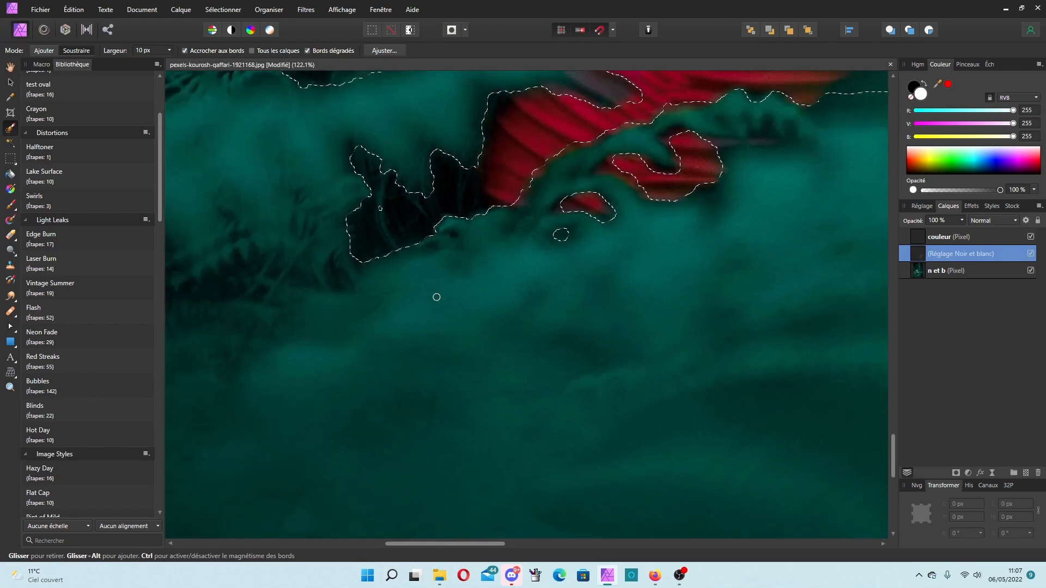
pyautogui.scroll(8, 437, 297)
pyautogui.scroll(10, 436, 296)
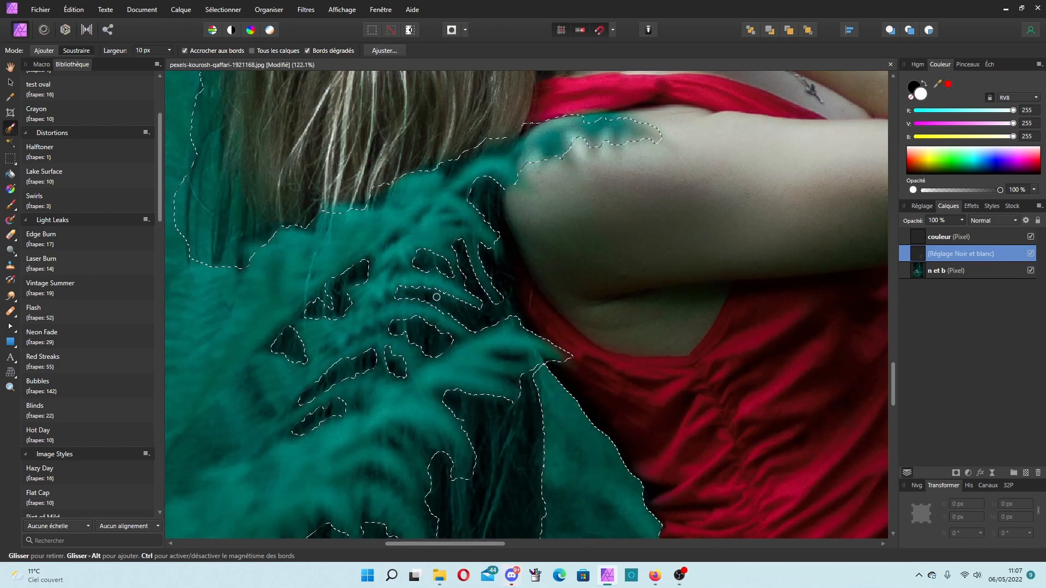
pyautogui.scroll(5, 436, 297)
pyautogui.scroll(4, 436, 297)
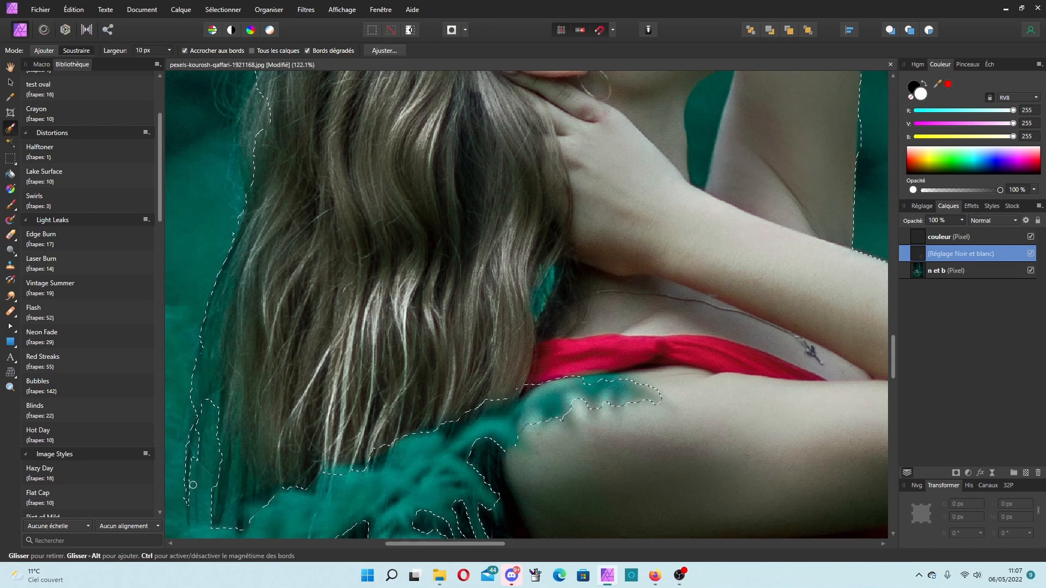
# Step: Refine the selection along the back of the head and hair, adding missed strands and removing the background outside them
pyautogui.scroll(5, 229, 402)
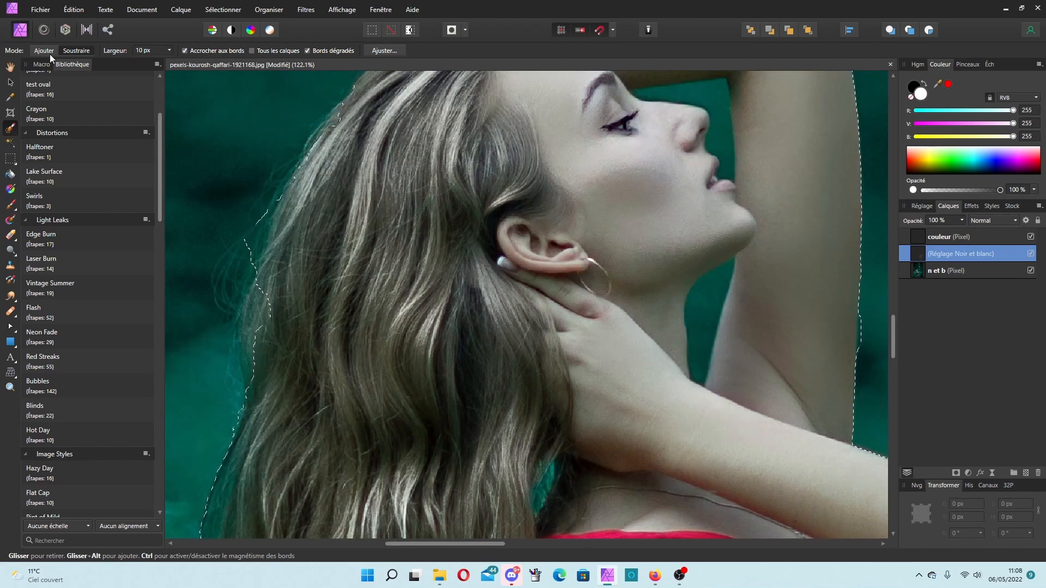
pyautogui.click(76, 50)
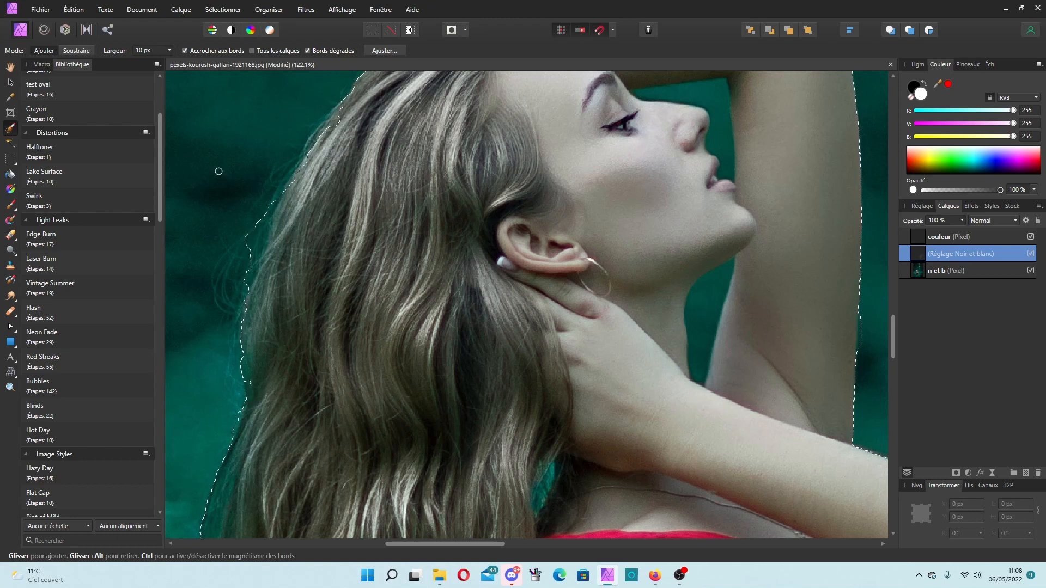
pyautogui.click(73, 52)
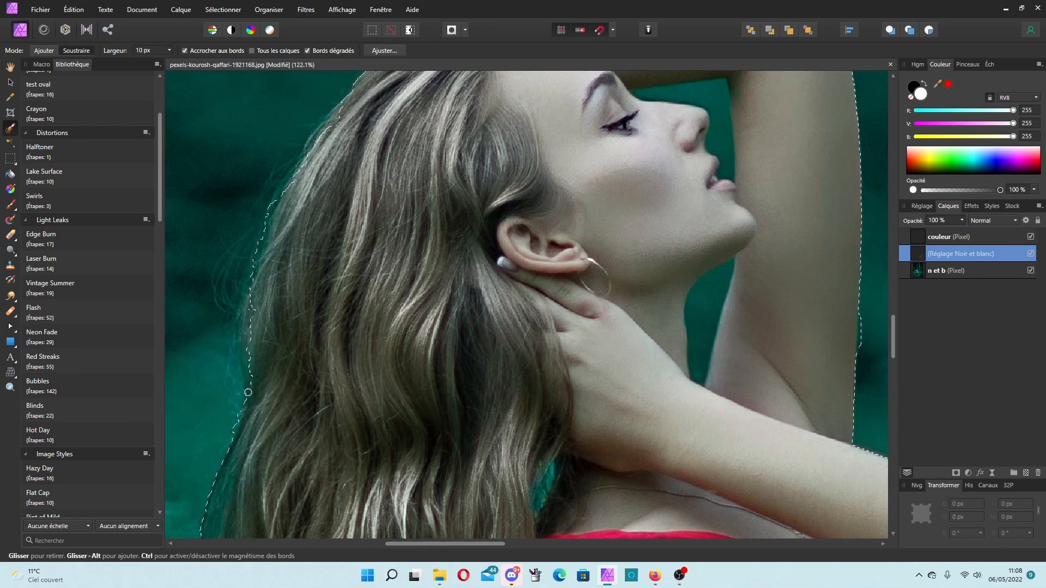
pyautogui.scroll(2, 310, 257)
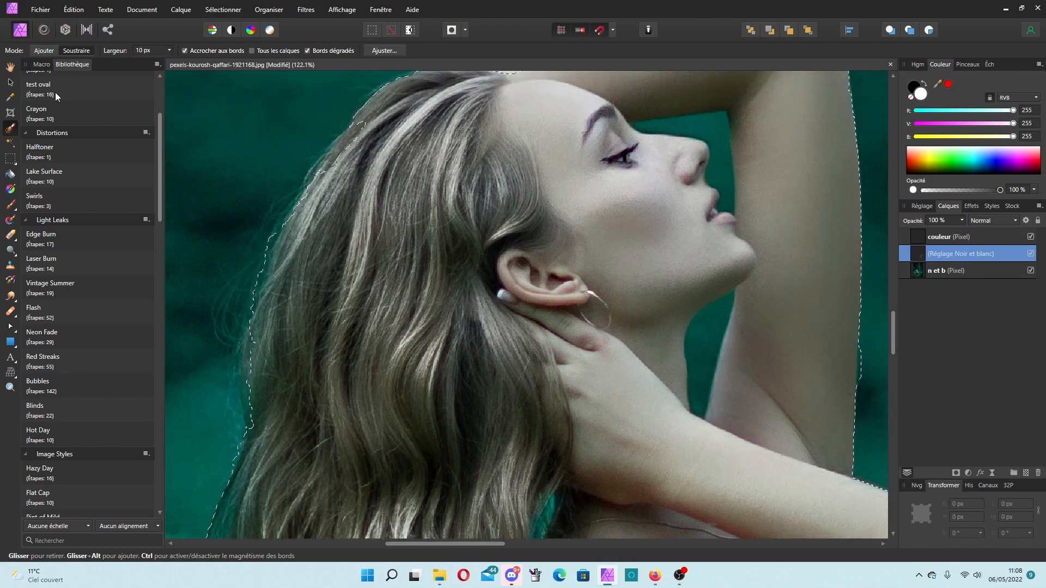
pyautogui.click(39, 50)
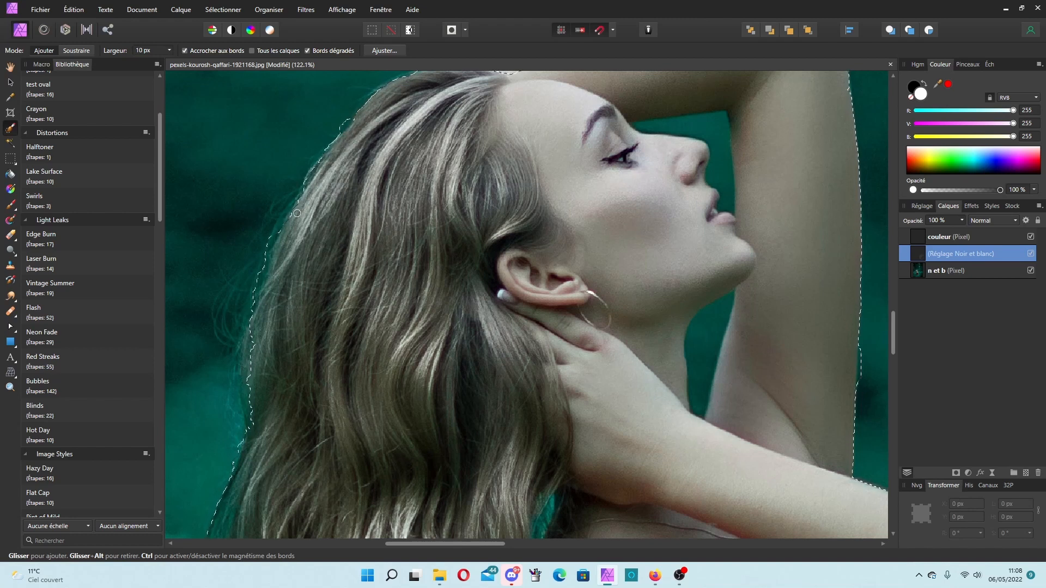
pyautogui.click(79, 49)
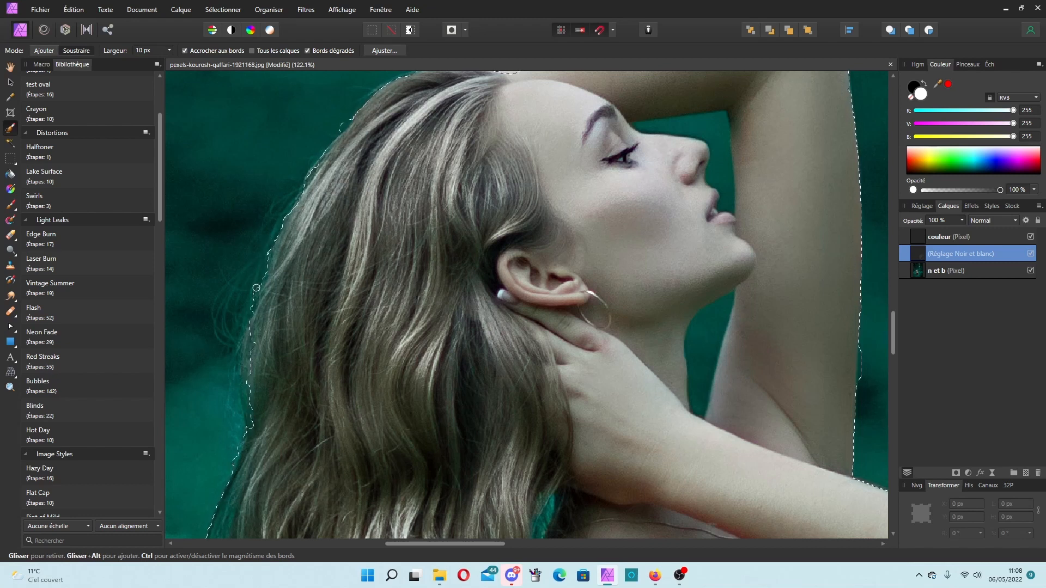
# Step: Add the missing strip of the raised forearm, where it meets the crown of the head, to the selection
pyautogui.scroll(3, 381, 253)
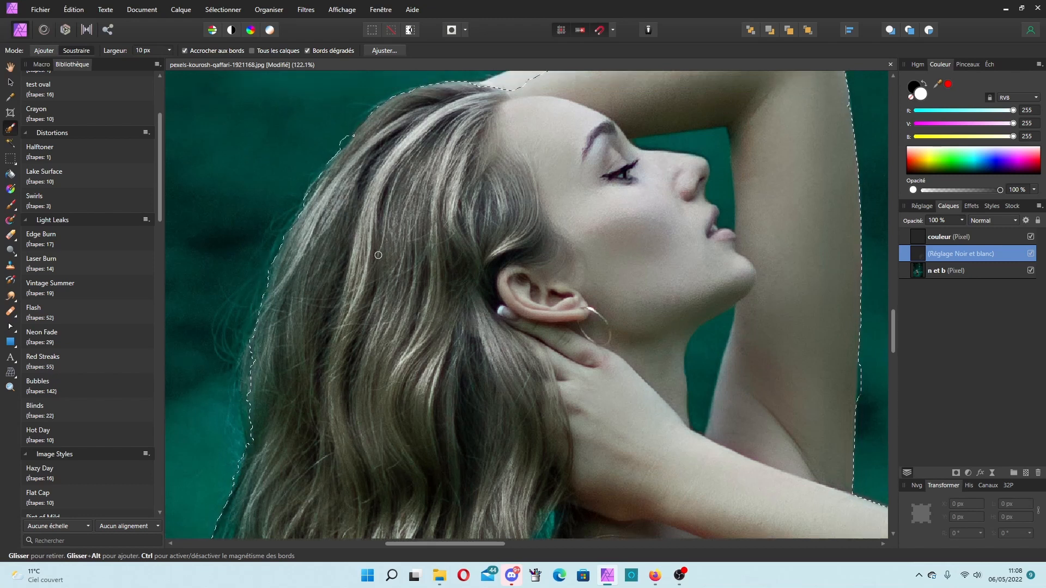
pyautogui.moveTo(356, 222); pyautogui.dragTo(423, 169)
pyautogui.scroll(2, 423, 169)
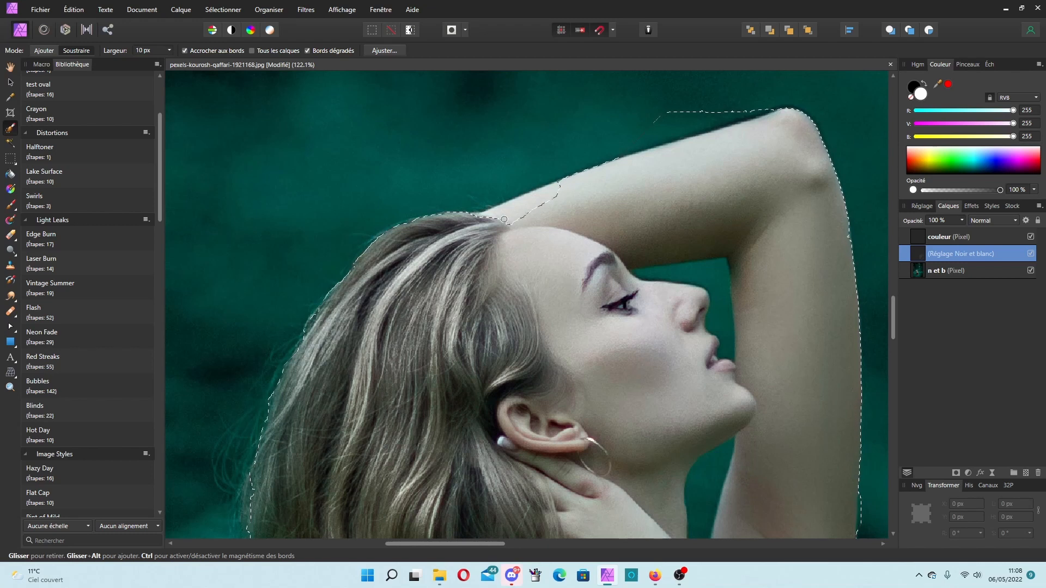
pyautogui.click(36, 51)
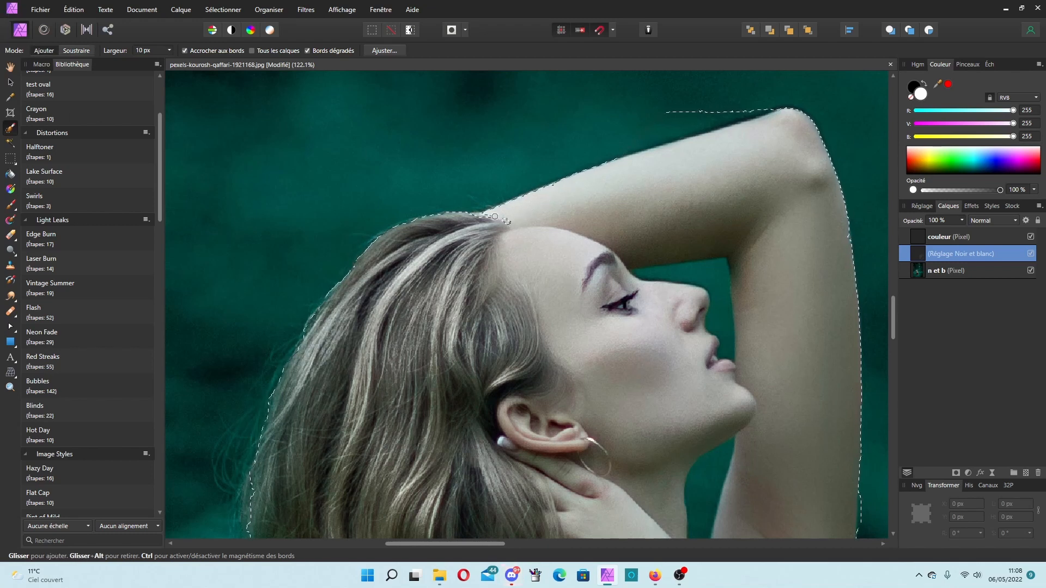
# Step: Remove the wedge of background above the raised forearm from the selection, following the arm up to the elbow
pyautogui.scroll(1, 708, 142)
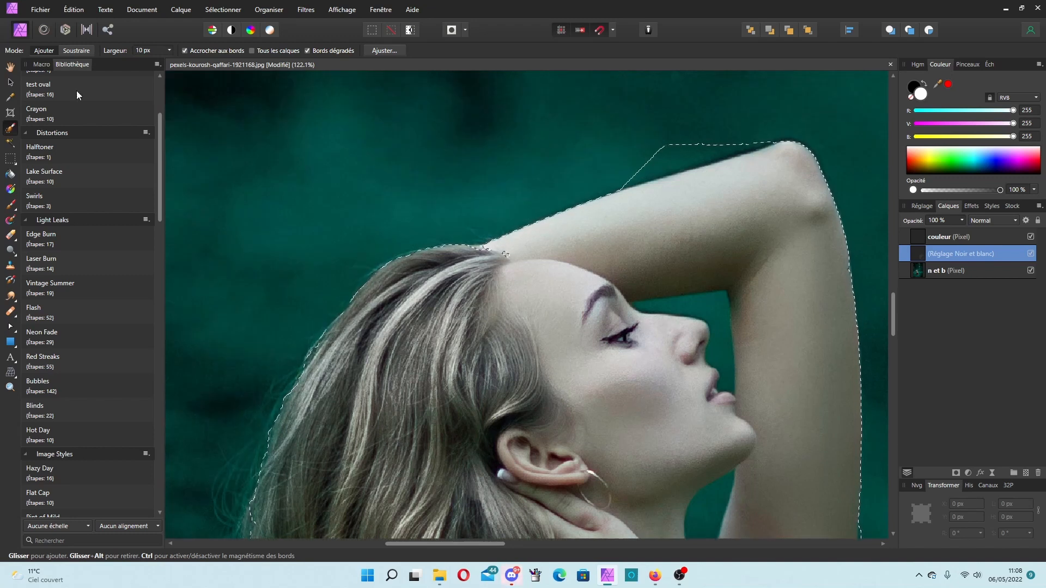
pyautogui.click(75, 49)
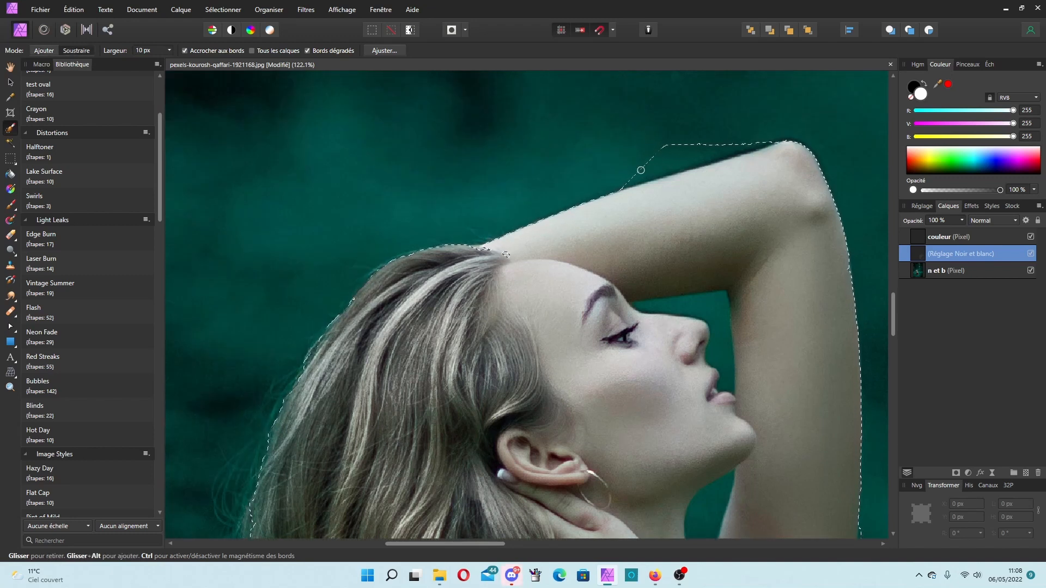
pyautogui.moveTo(665, 143)
pyautogui.mouseDown()
pyautogui.moveTo(763, 138)
pyautogui.moveTo(605, 184)
pyautogui.mouseUp()
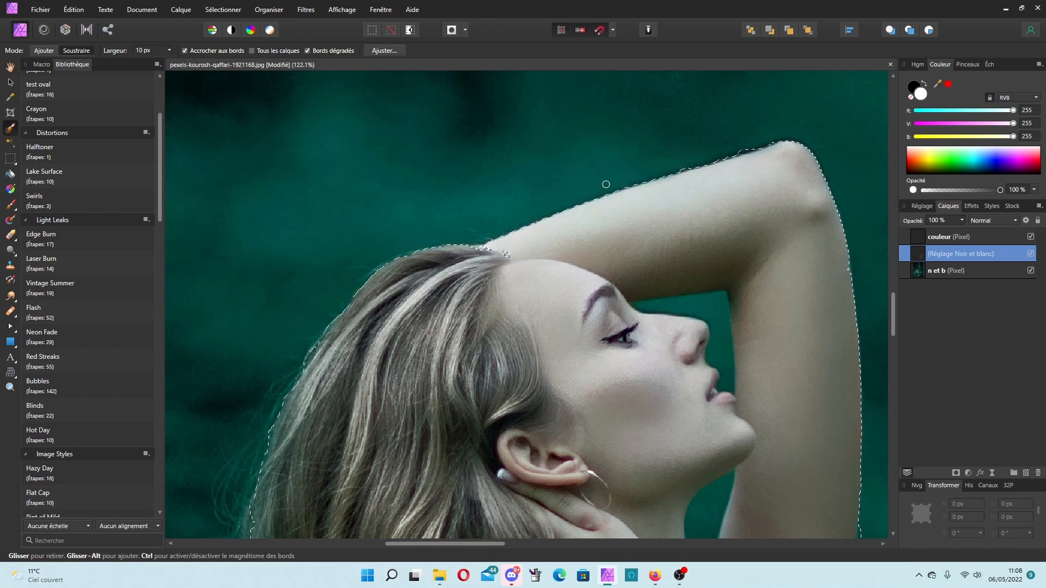
# Step: Subtract the background enclosed between the face, neck and raised arm from the selection
pyautogui.scroll(-5, 605, 184)
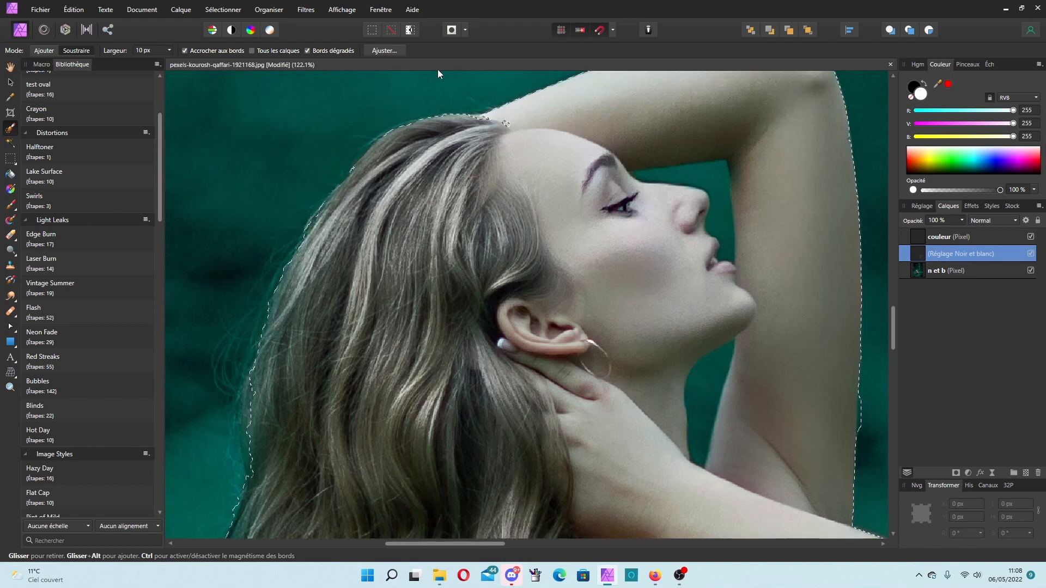
pyautogui.click(76, 50)
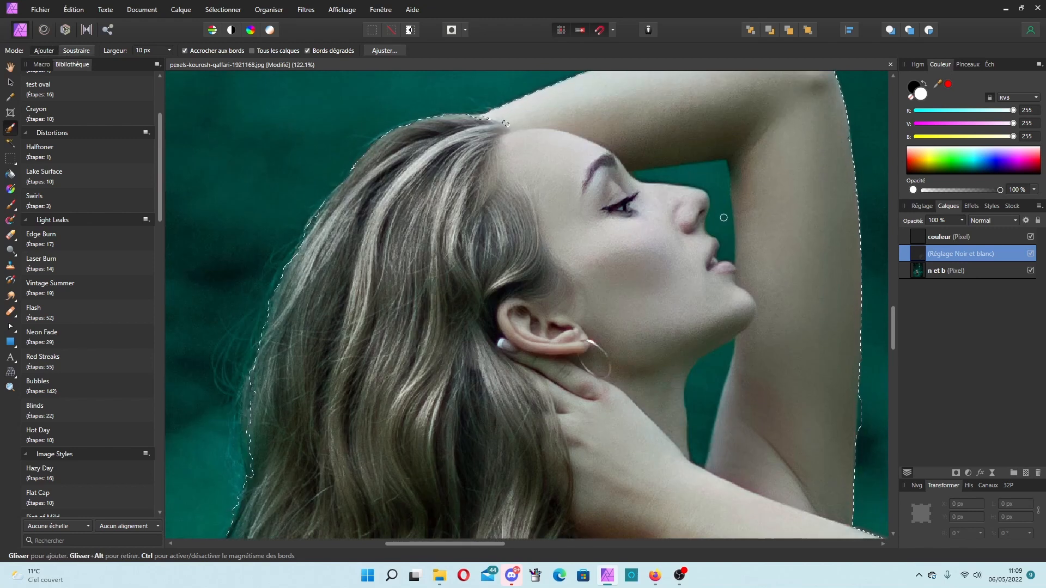
pyautogui.click(44, 50)
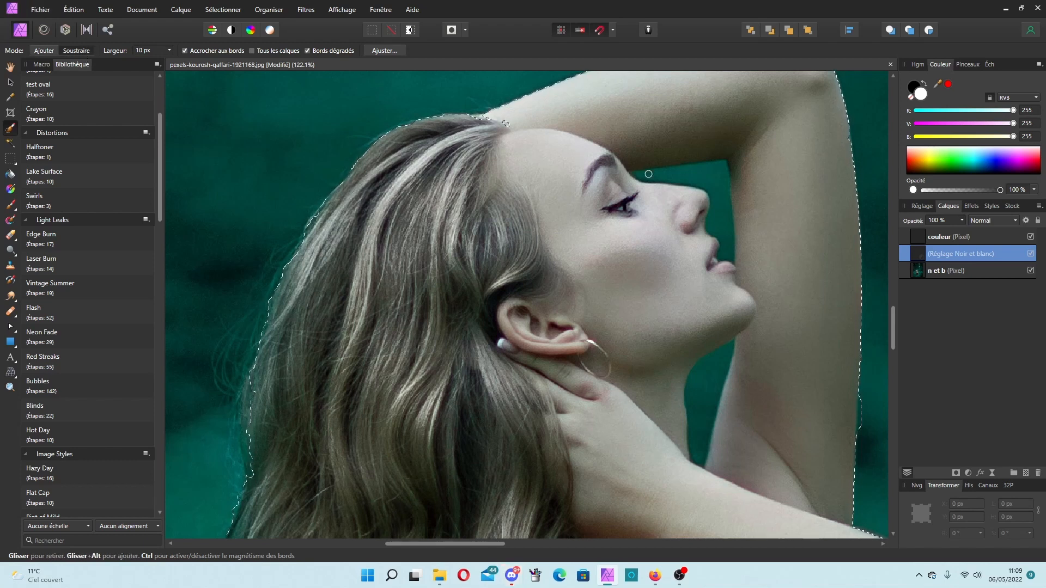
pyautogui.moveTo(695, 175); pyautogui.dragTo(727, 250)
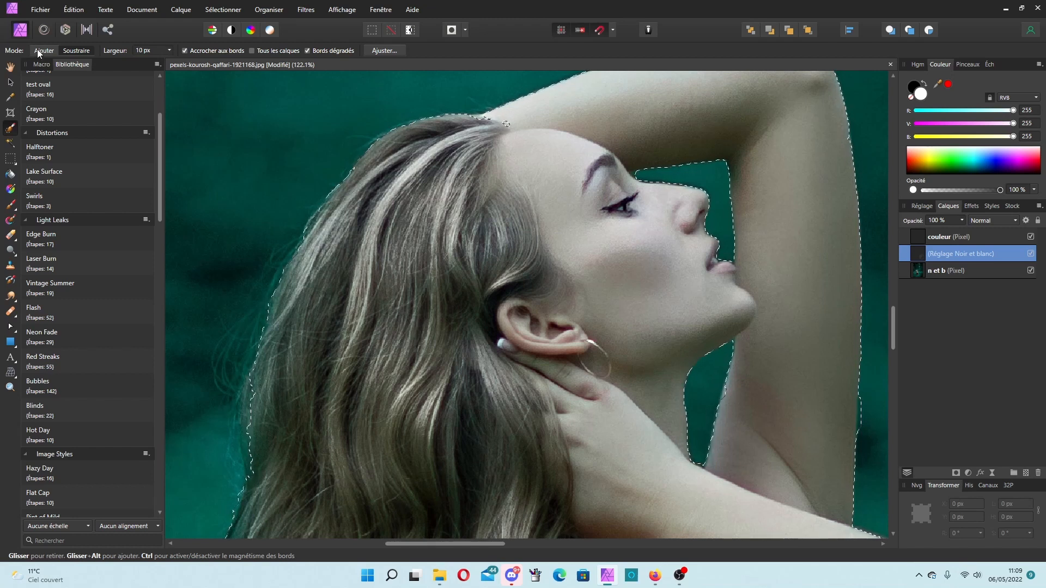
# Step: Tidy the selection along the outer edge of the raised upper arm, removing the leftover sliver of background
pyautogui.click(77, 50)
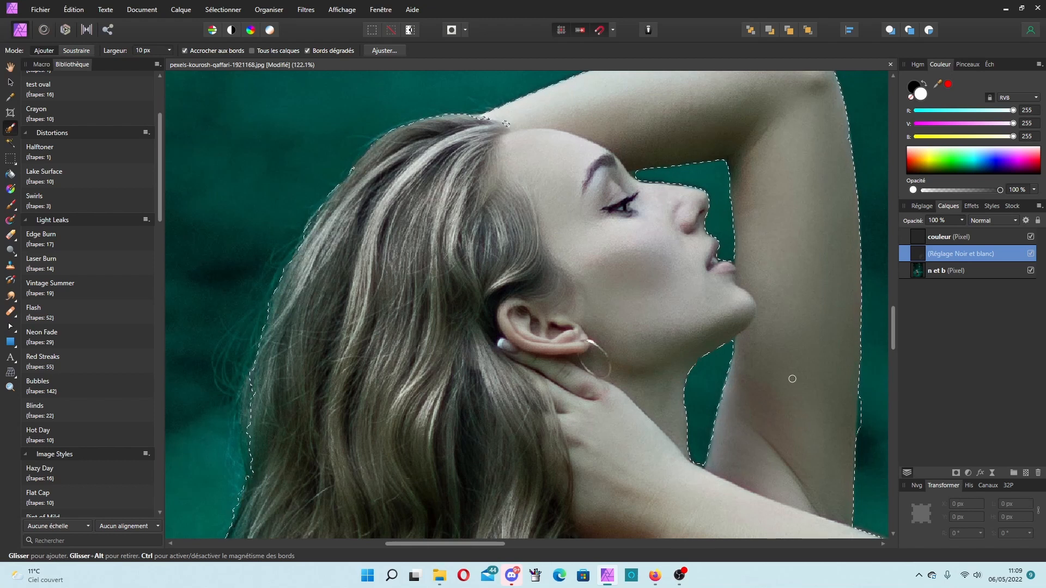
pyautogui.click(68, 50)
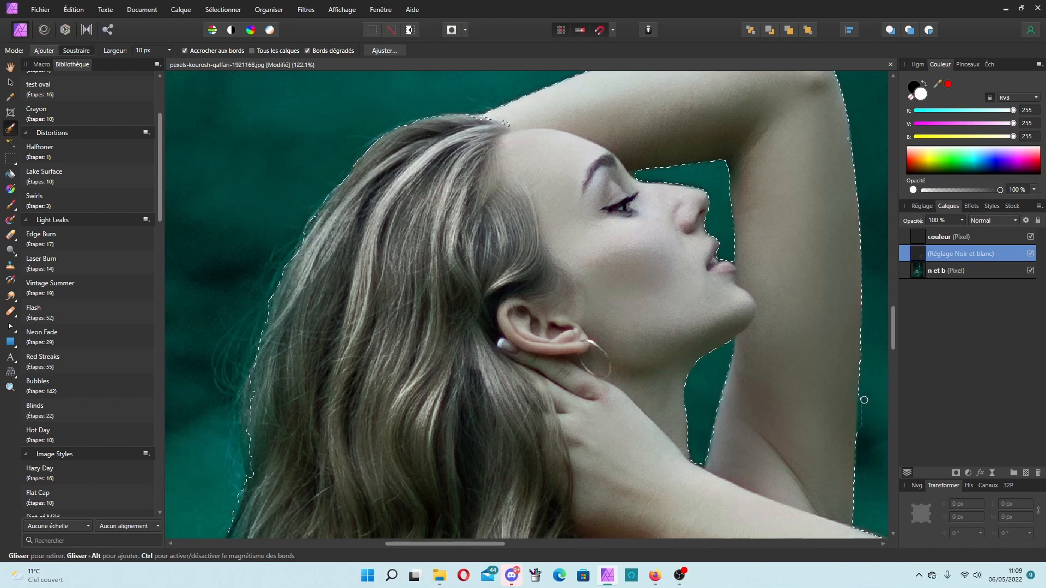
pyautogui.scroll(-10, 863, 433)
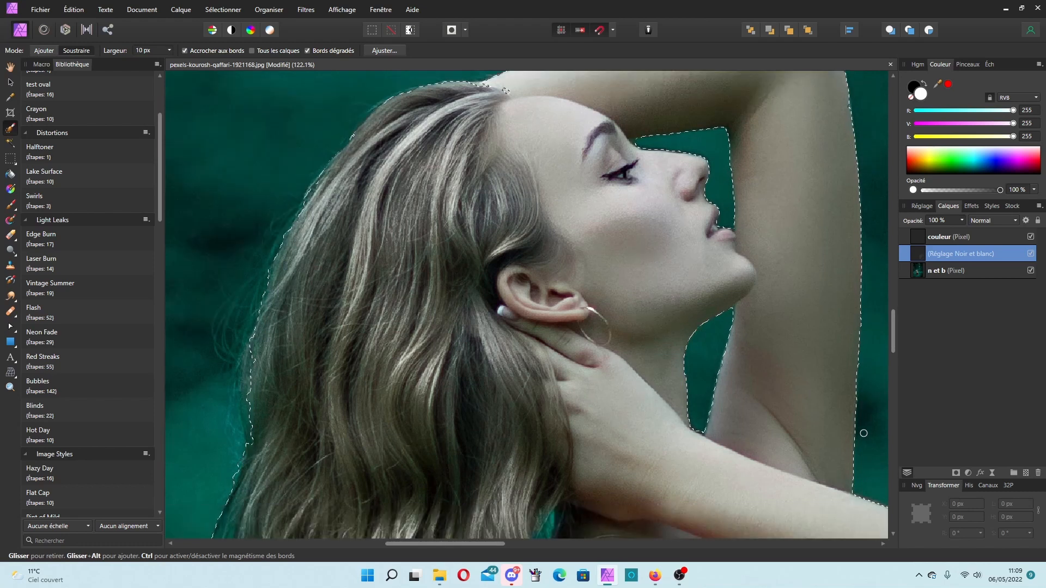
# Step: Refine the selection edge around the elbow of the bent arm so it follows the skin next to the ferns
pyautogui.scroll(-1, 863, 433)
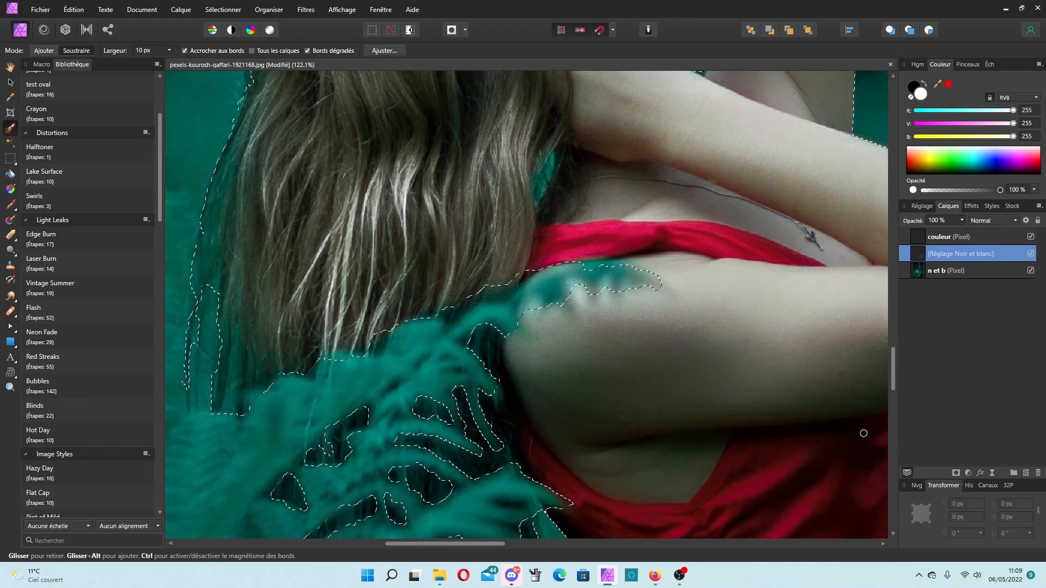
pyautogui.scroll(-3, 864, 433)
pyautogui.scroll(-2, 863, 433)
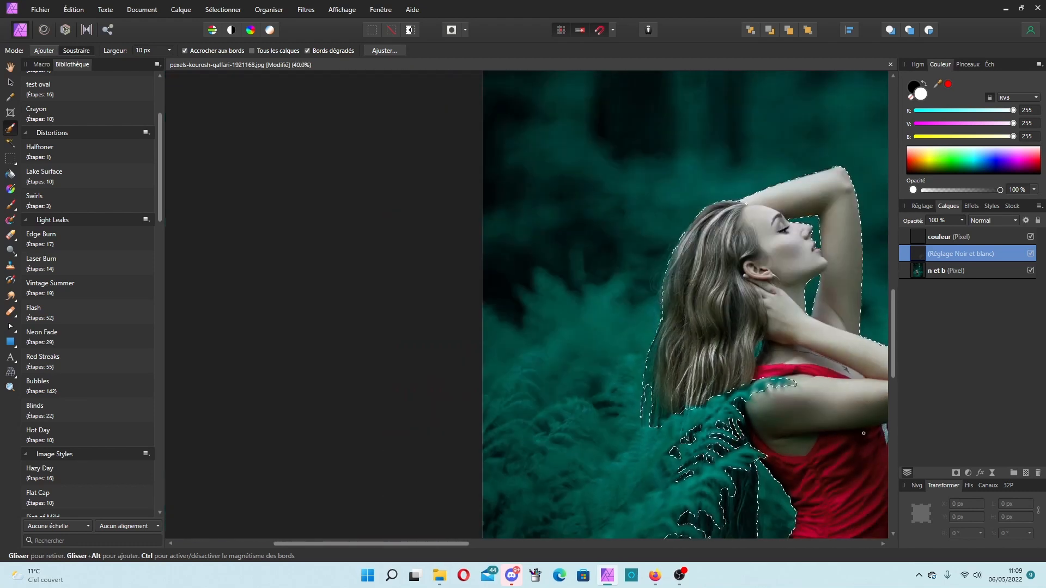
pyautogui.moveTo(439, 543); pyautogui.dragTo(542, 543)
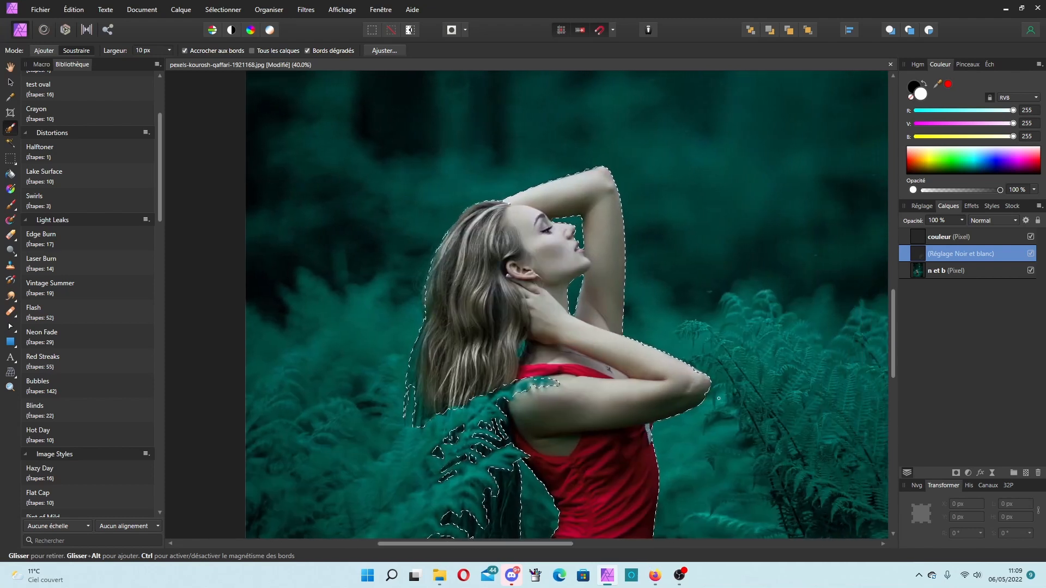
pyautogui.scroll(5, 735, 409)
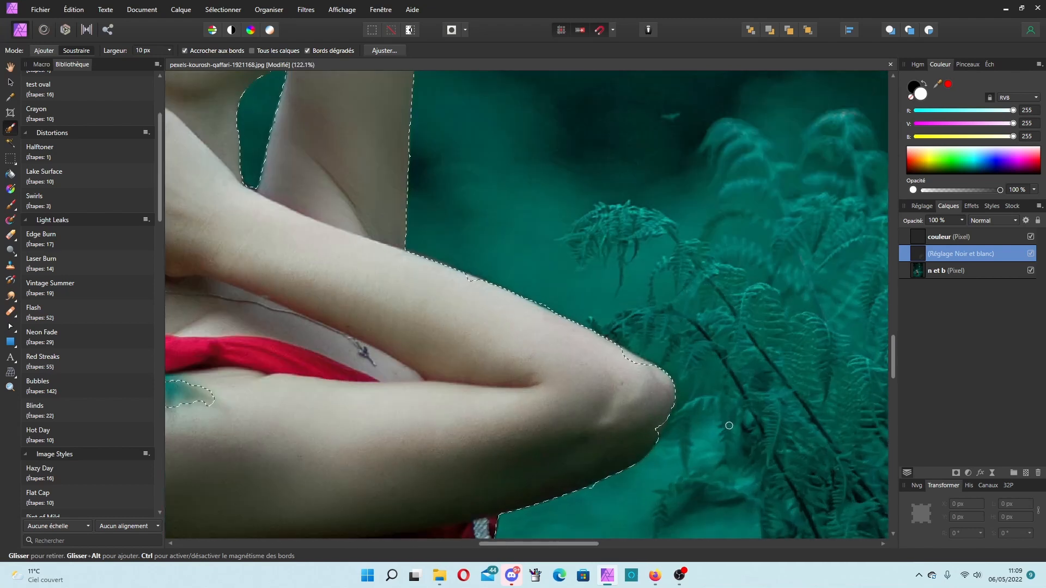
pyautogui.click(44, 48)
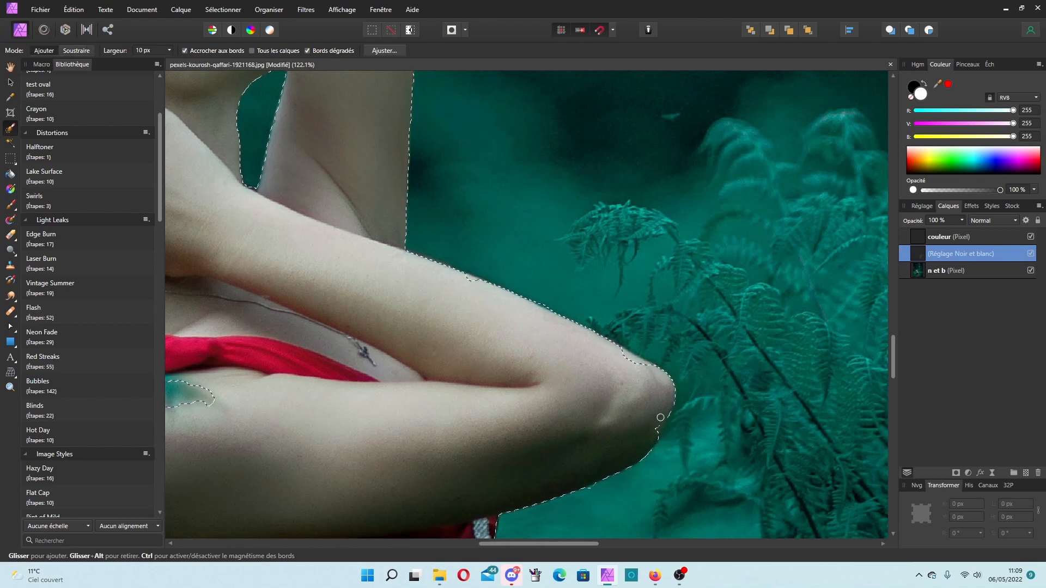
pyautogui.scroll(-5, 656, 429)
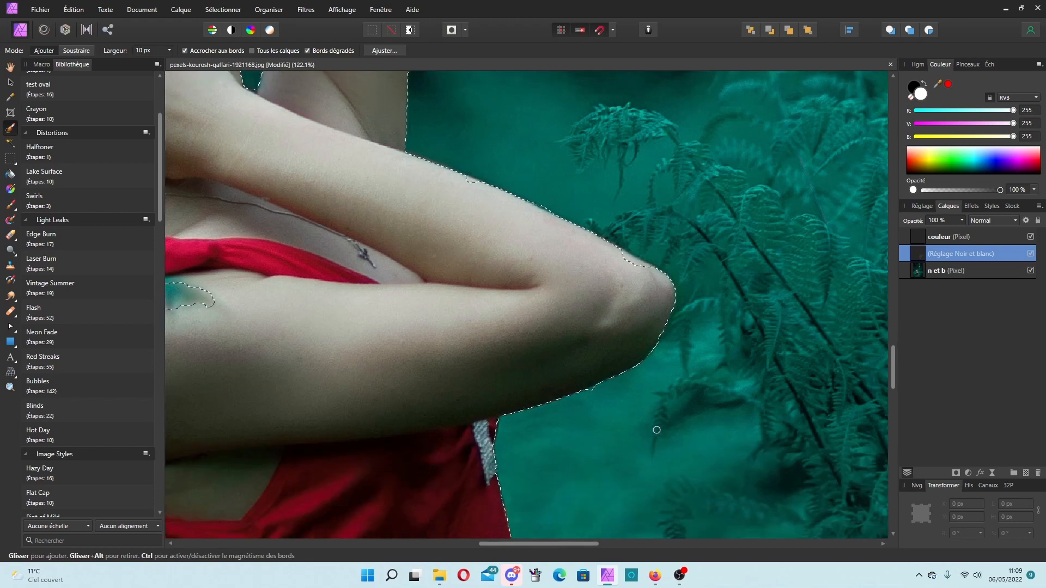
# Step: Feather the selection around the woman with a radius of 8 px
pyautogui.scroll(-4, 656, 430)
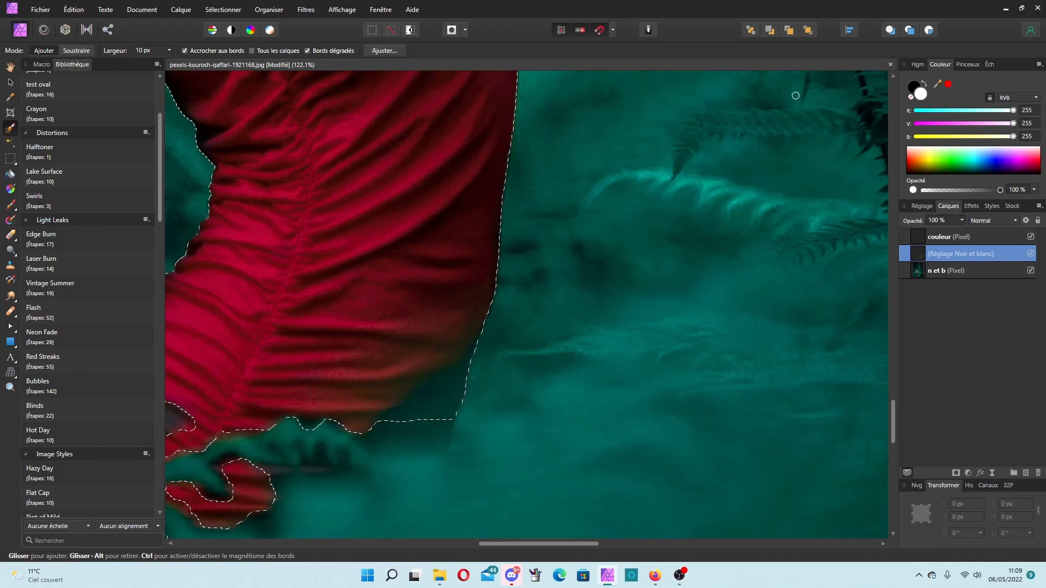
pyautogui.click(223, 9)
pyautogui.click(122, 196)
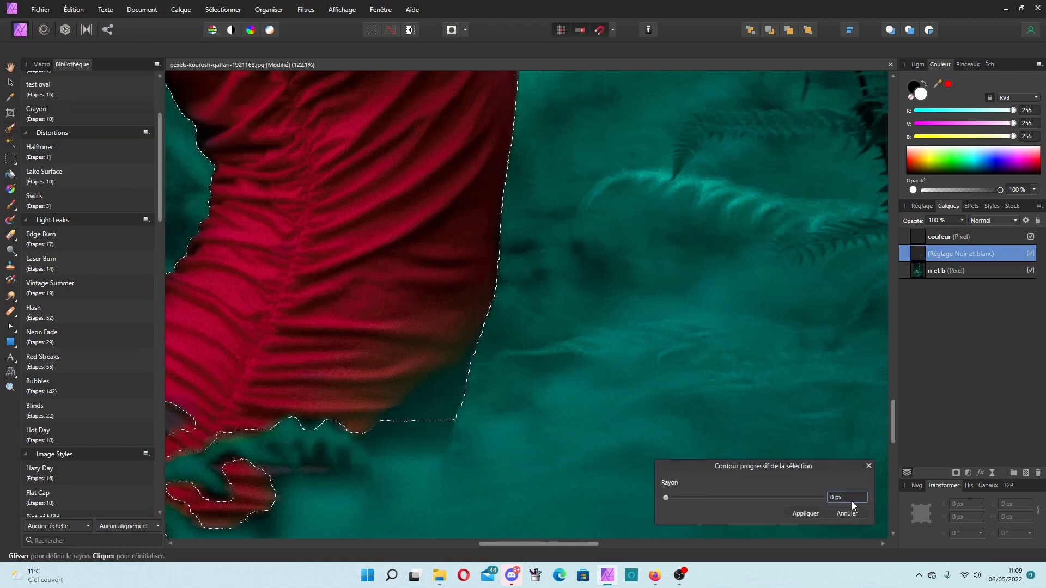
pyautogui.click(851, 499)
pyautogui.write('8')
pyautogui.press('Return')
pyautogui.click(804, 515)
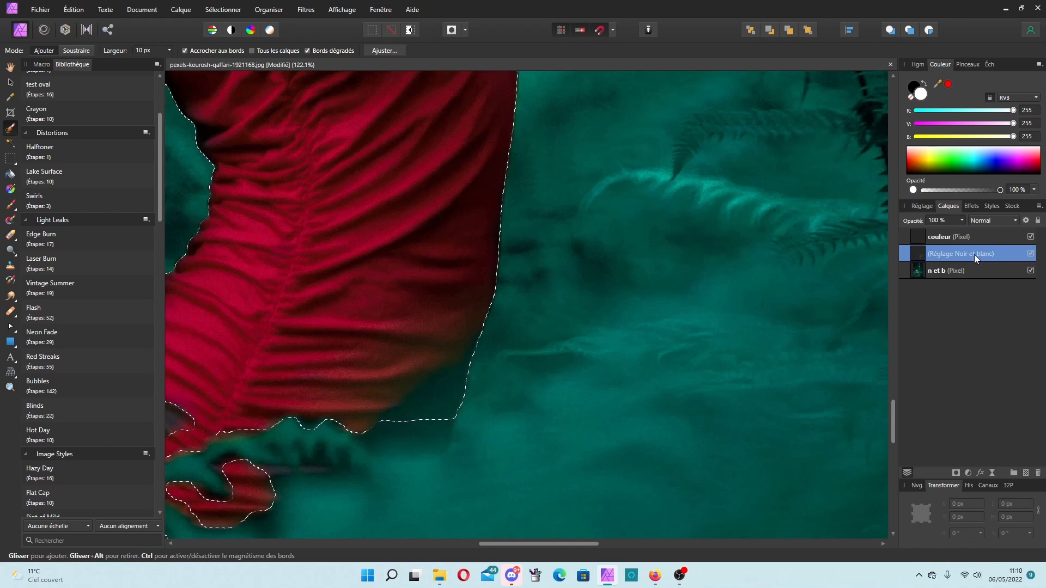
# Step: Duplicate the selected woman from the couleur layer onto a new layer above it and hide the original couleur layer
pyautogui.click(969, 237)
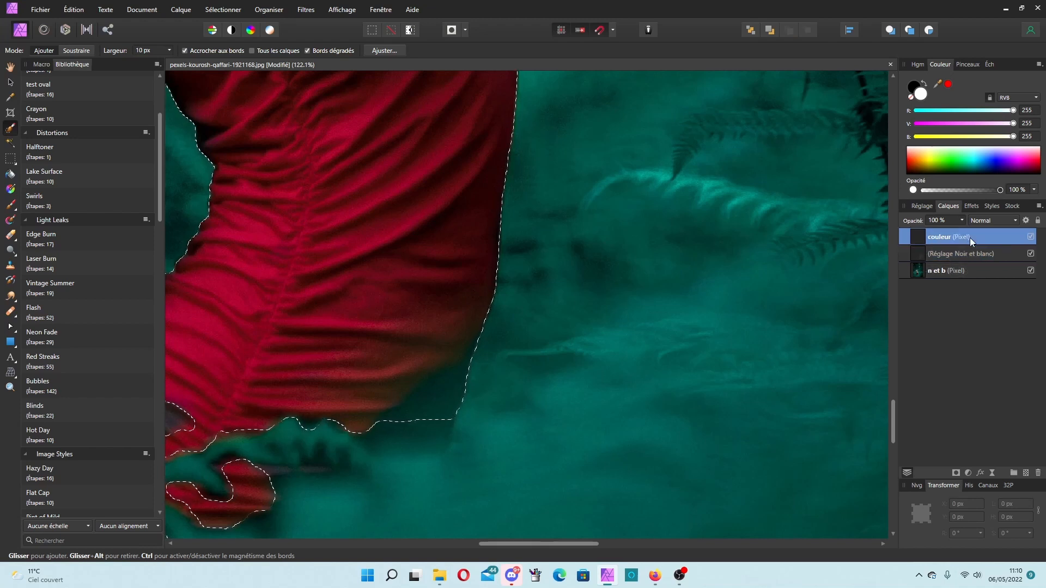
pyautogui.click(965, 272)
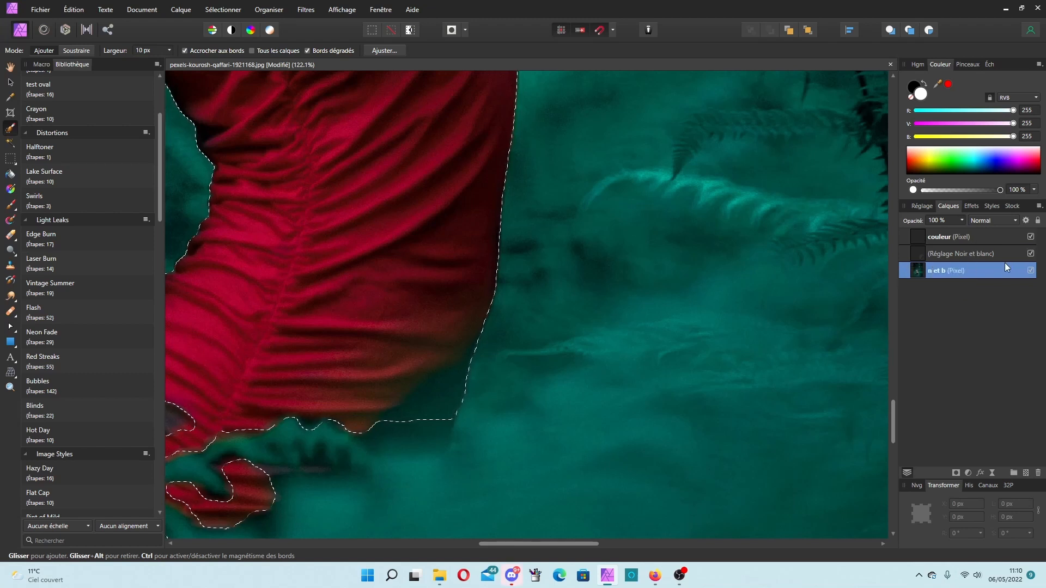
pyautogui.click(966, 235)
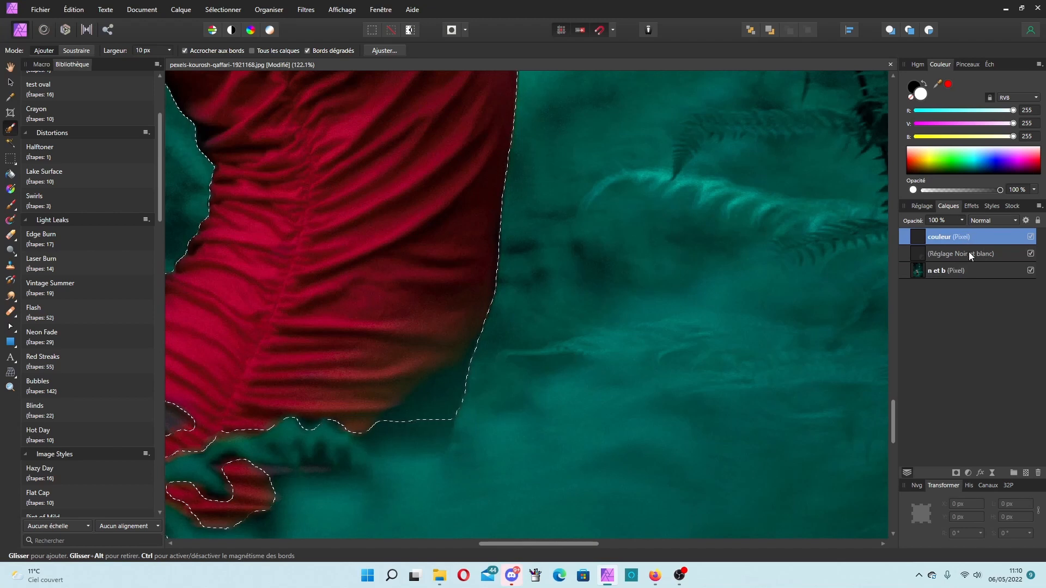
pyautogui.scroll(-4, 427, 262)
pyautogui.scroll(3, 426, 262)
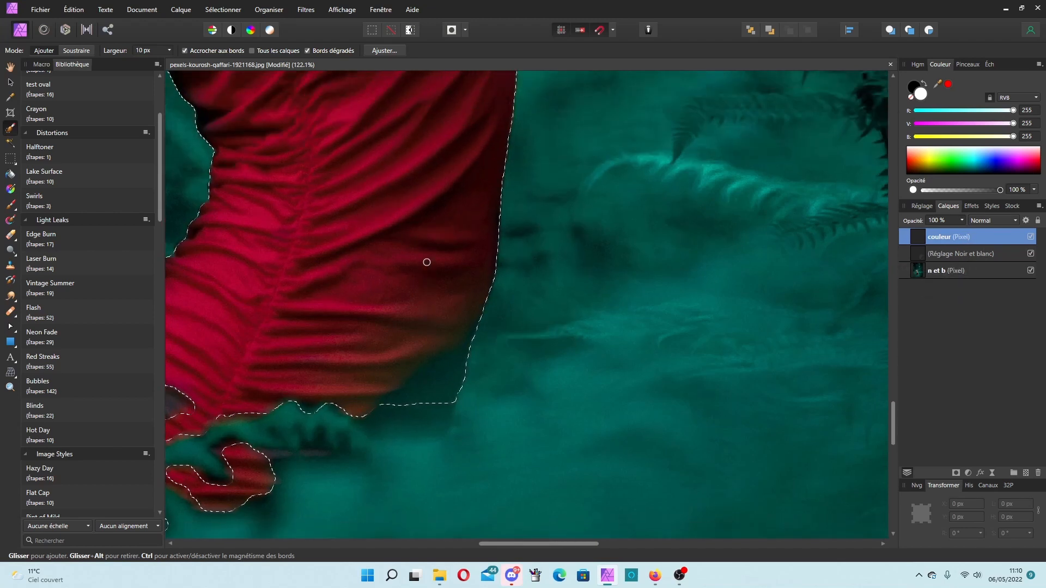
pyautogui.scroll(4, 427, 262)
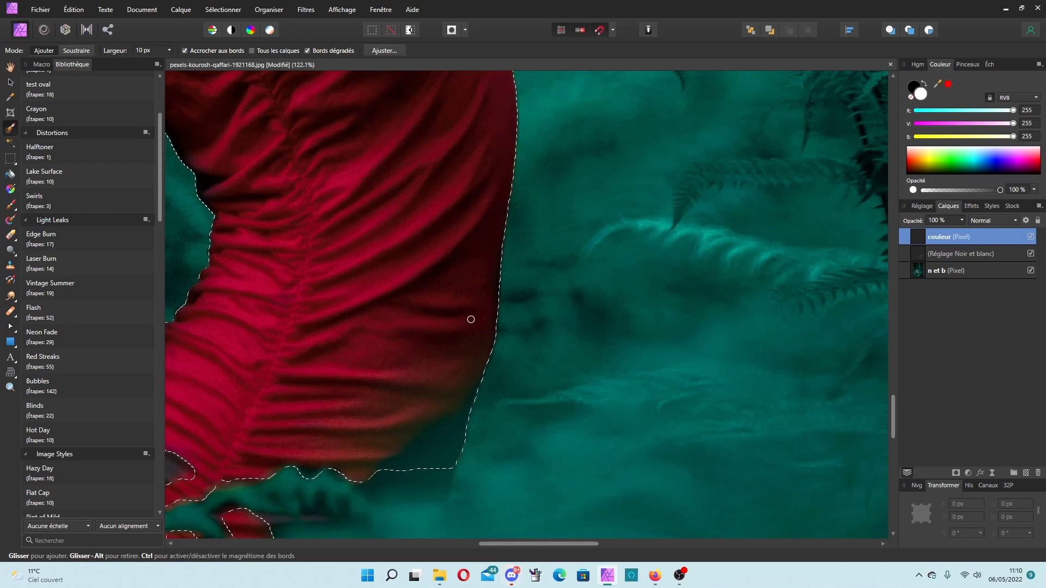
pyautogui.hotkey('ctrl', 'j')
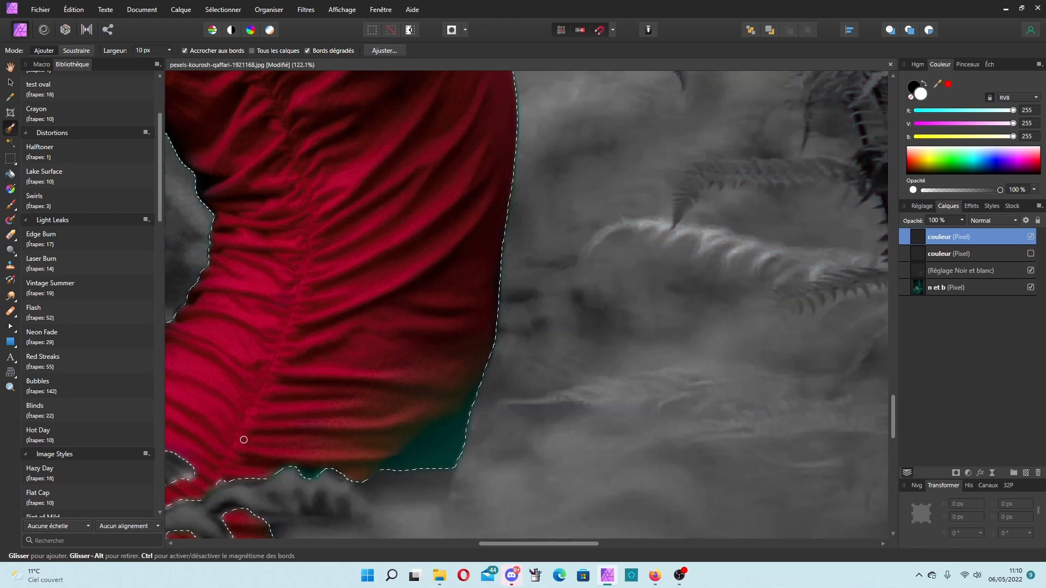
# Step: Deselect the woman's outline with the whole photo fitted in the window
pyautogui.scroll(-2, 310, 388)
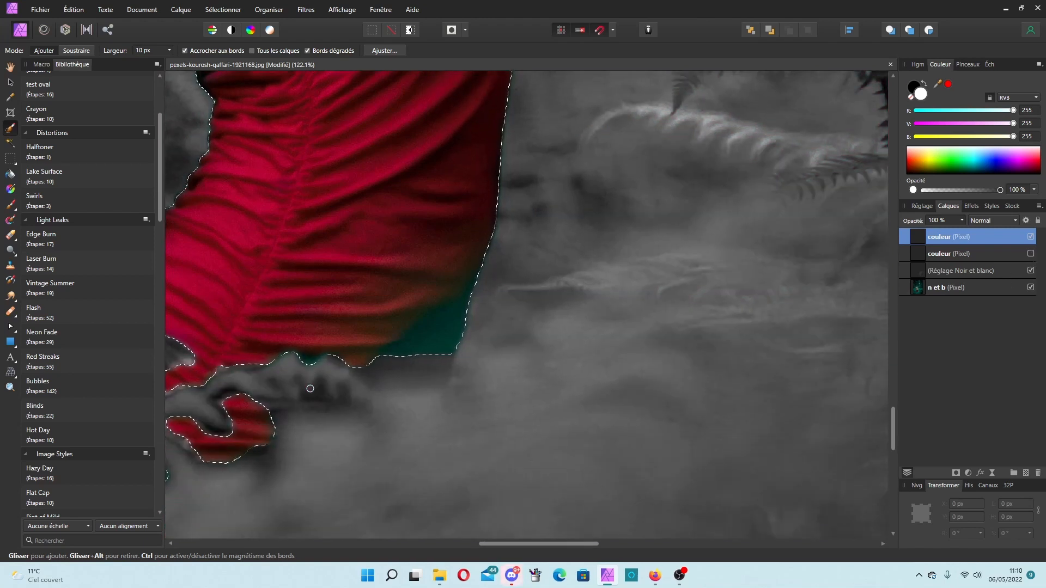
pyautogui.hotkey('ctrl', '0')
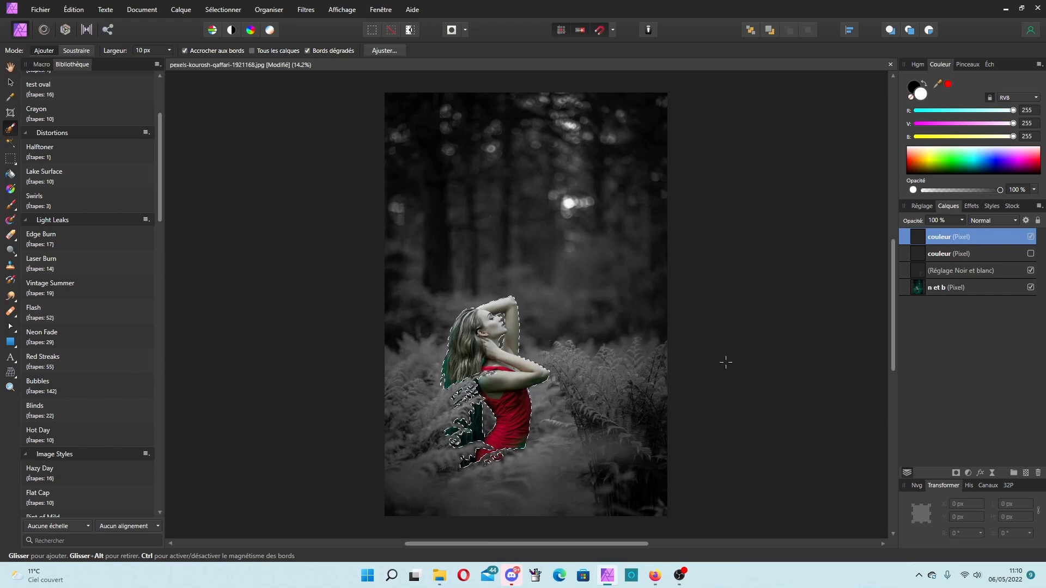
pyautogui.hotkey('ctrl', 'd')
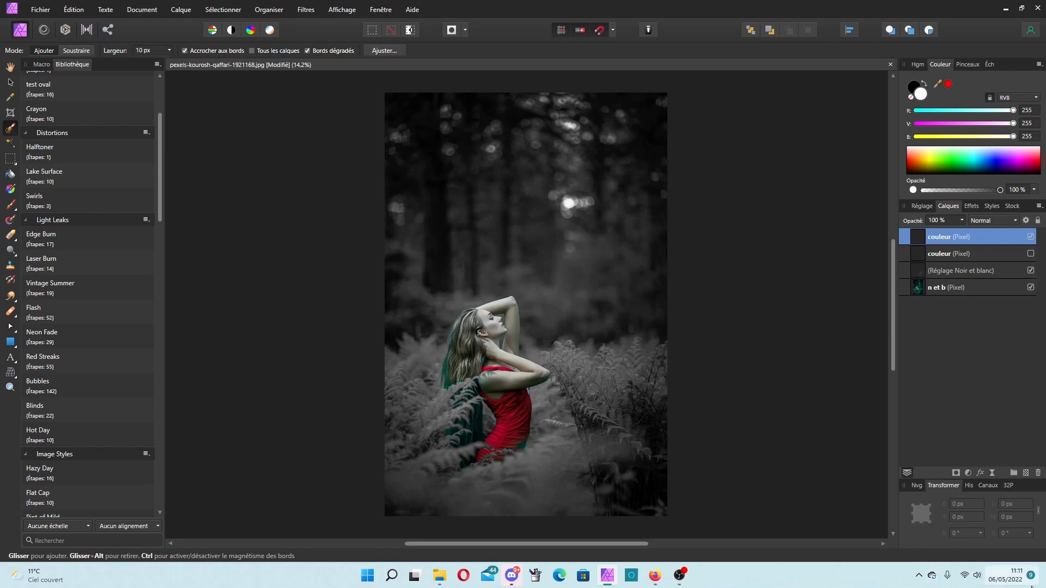
pyautogui.click(919, 575)
pyautogui.rightClick(941, 501)
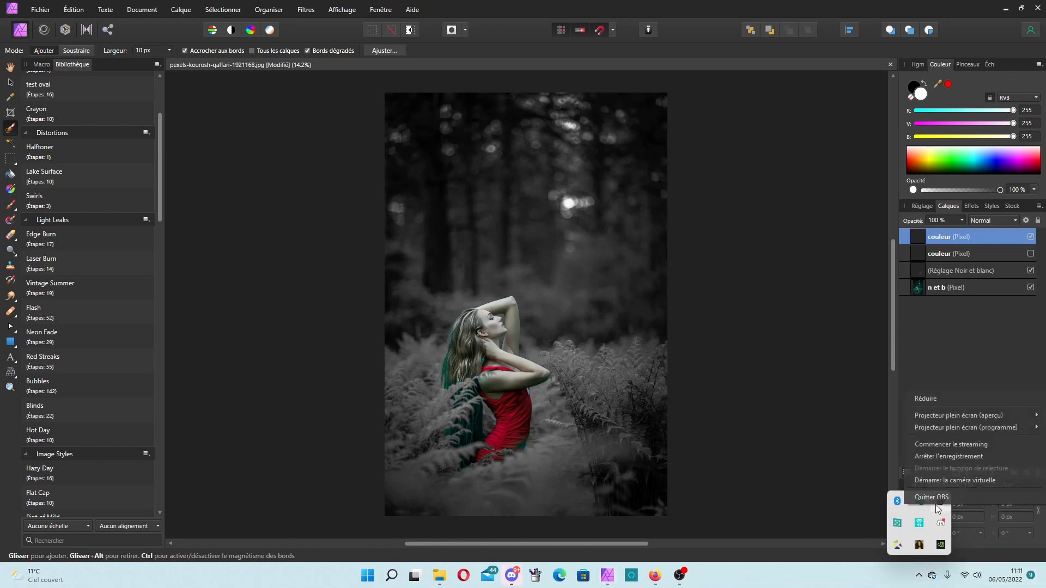